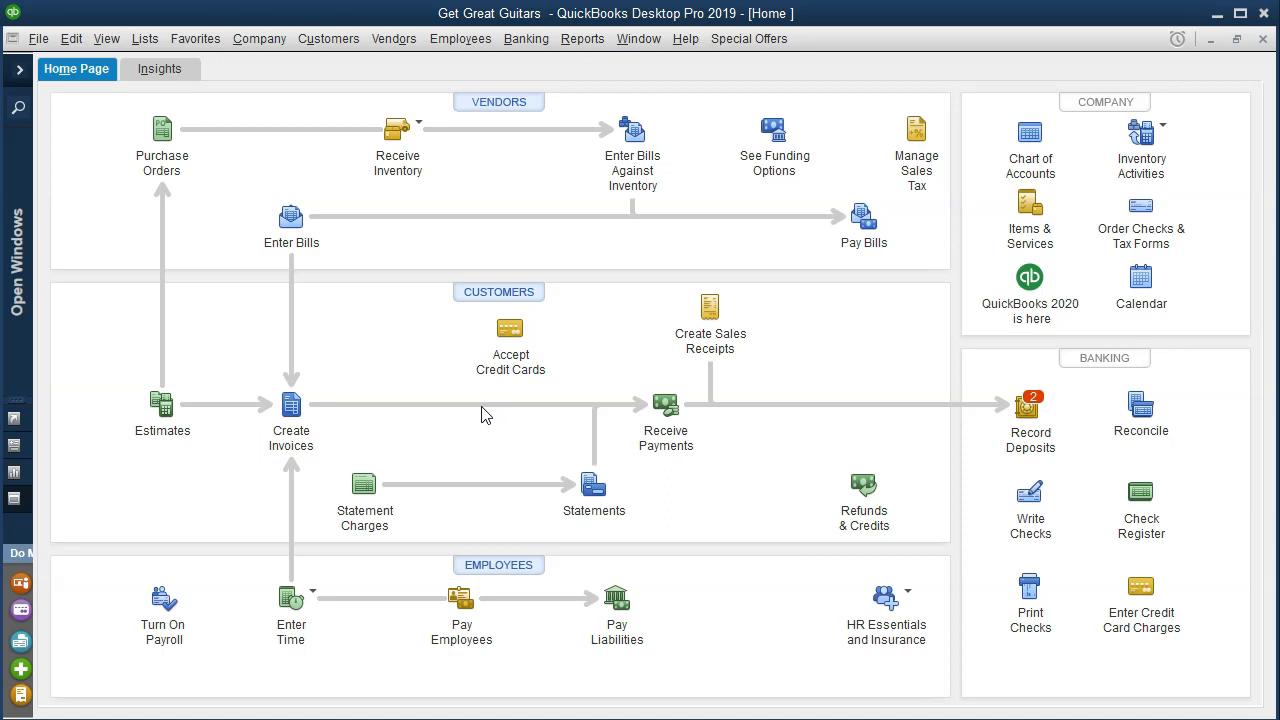
Switch to QuickBooks Online in the browser and start a received invoice payment for the customer String Music.
left_click(1214, 22)
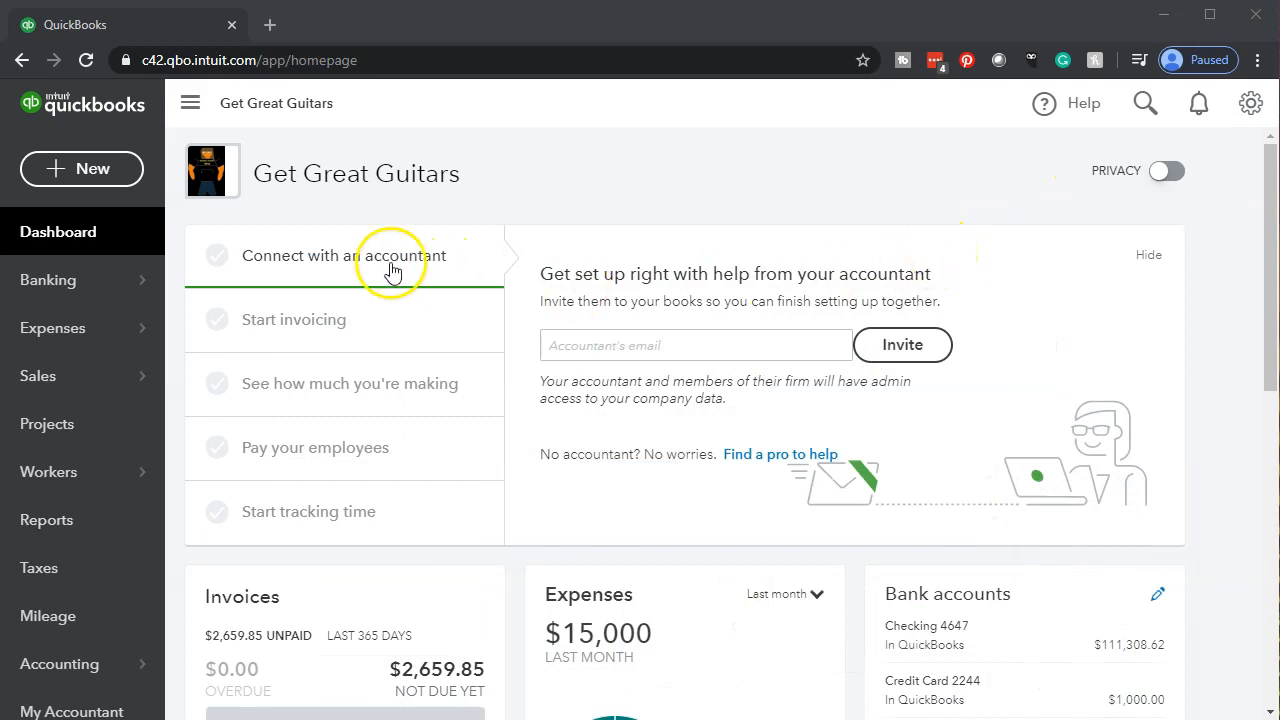
left_click(110, 176)
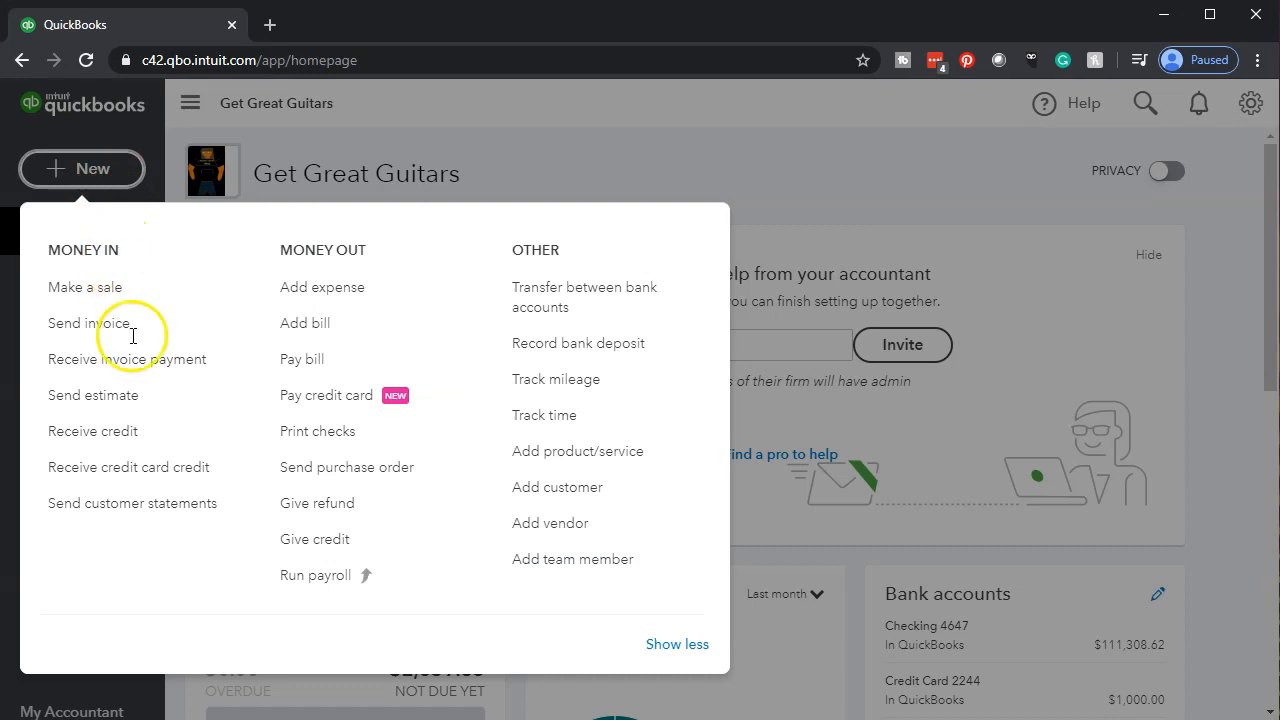
left_click(130, 380)
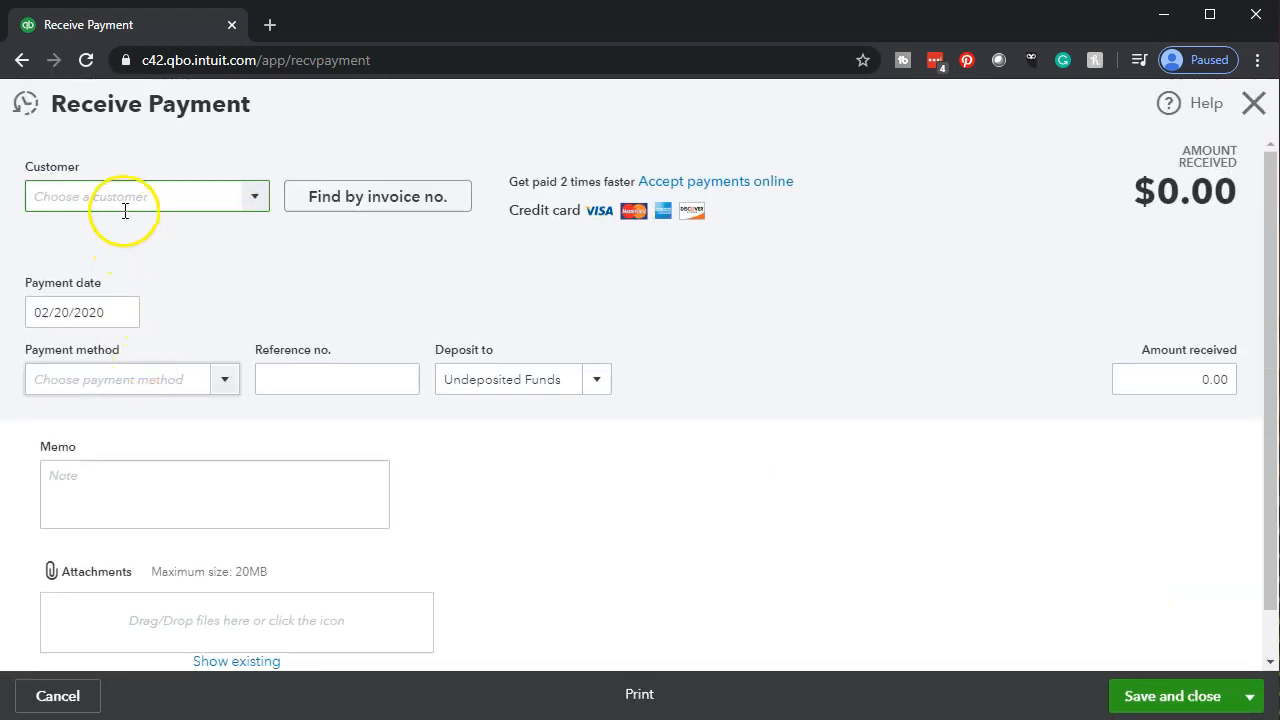
left_click(125, 207)
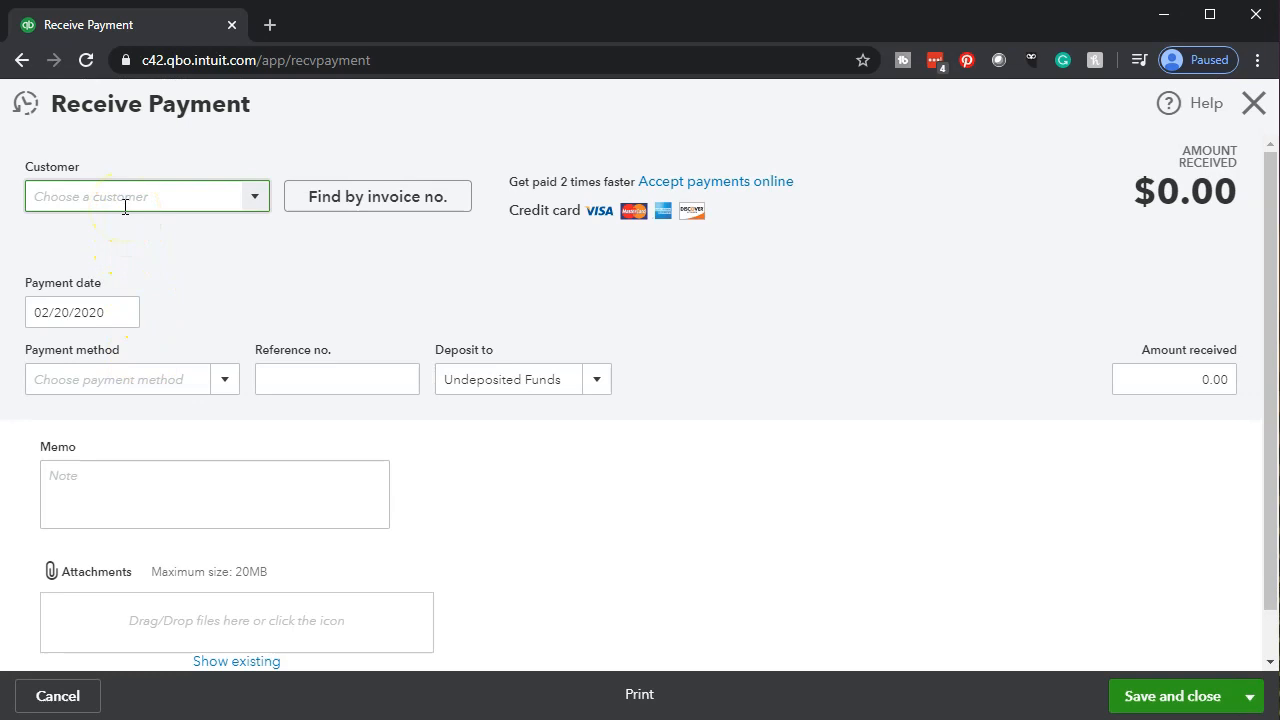
type("String Music")
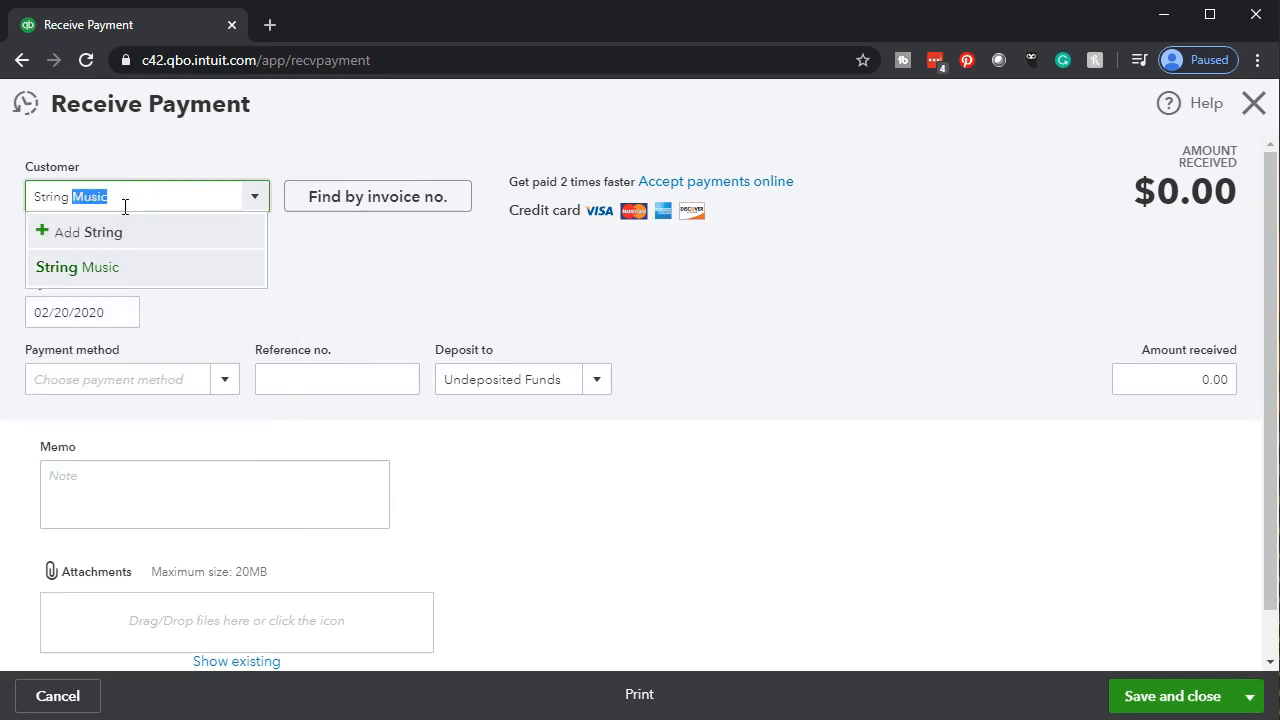
key("Tab")
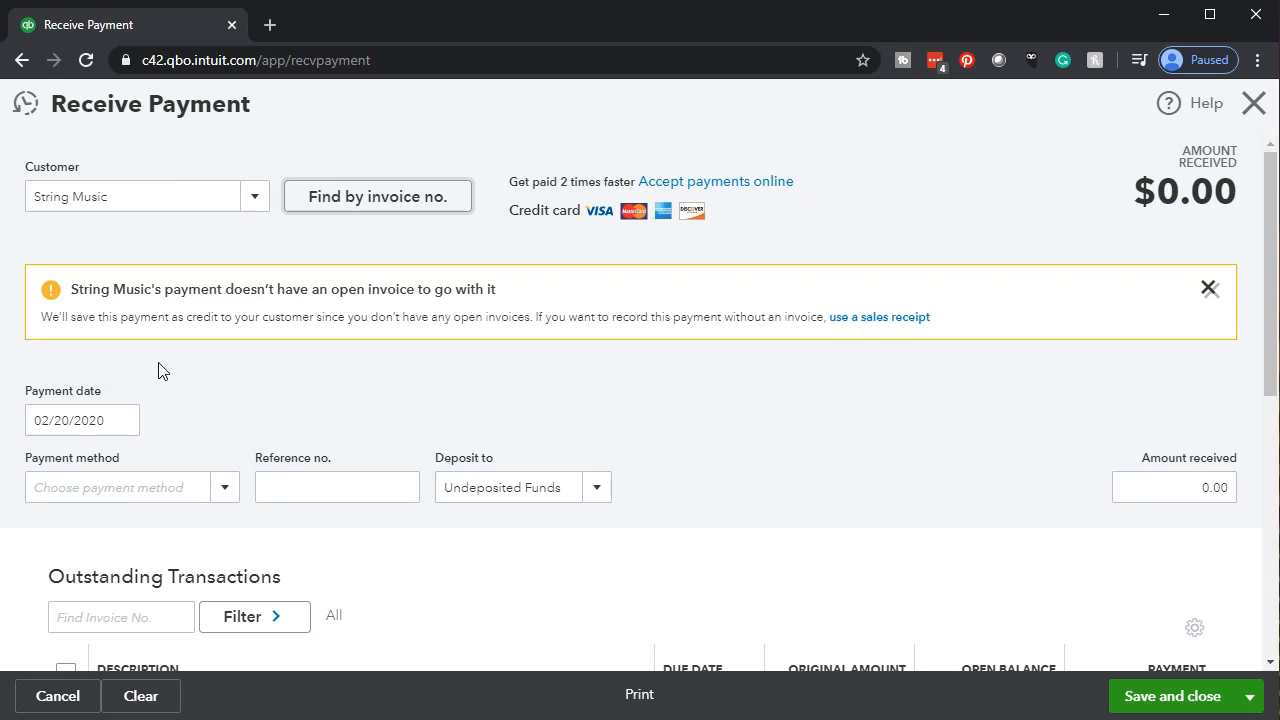
Set the payment date of the received payment to 02/21/2020.
scroll(163, 371, "down", 2)
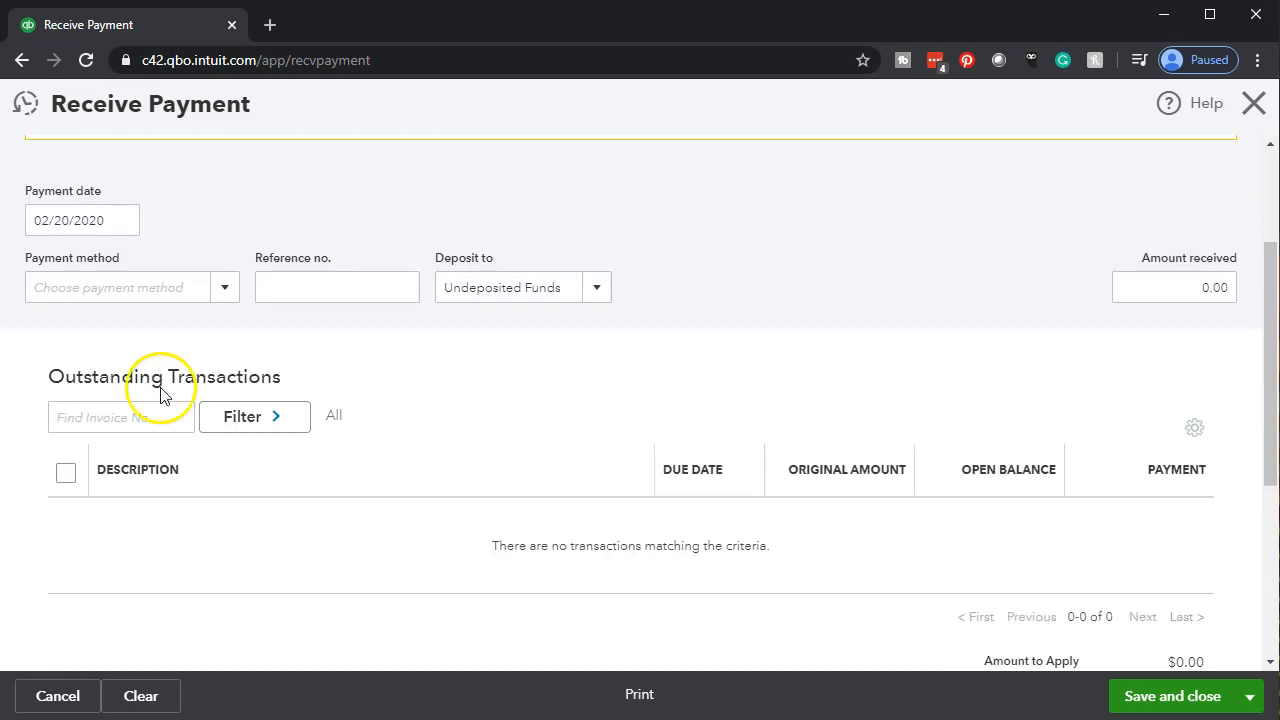
left_click(79, 229)
key("plus")
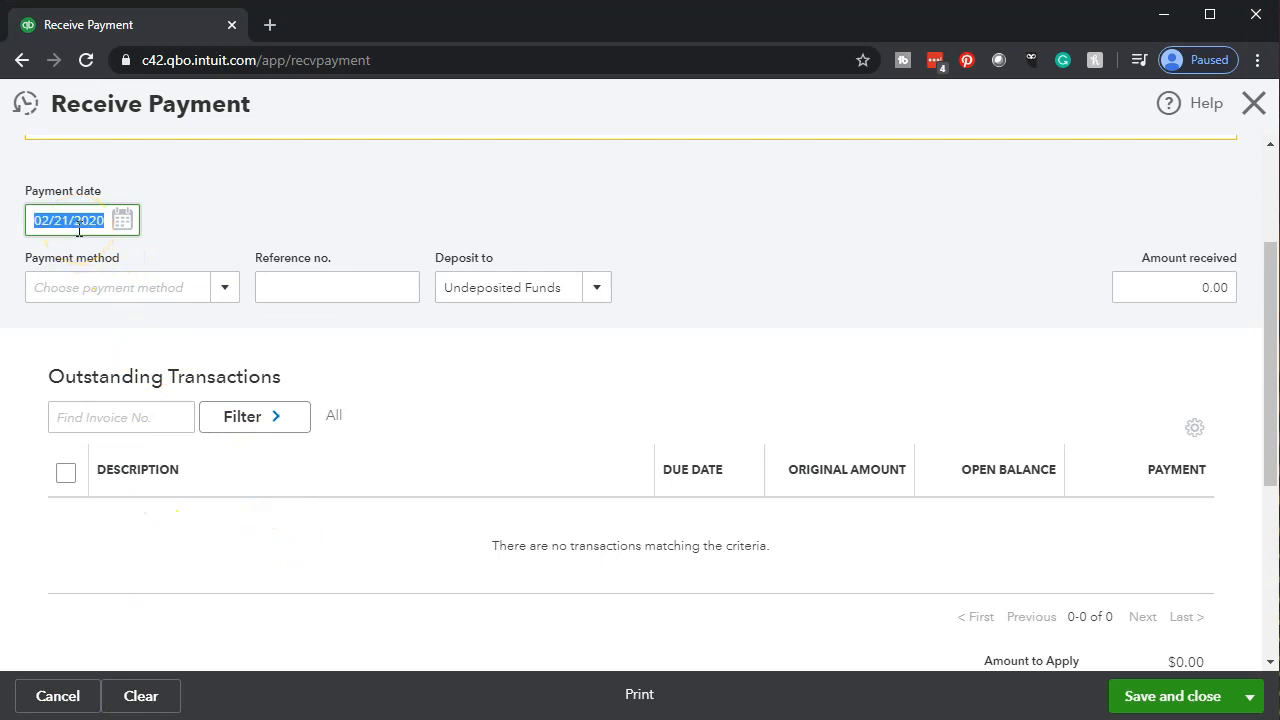
left_click(414, 218)
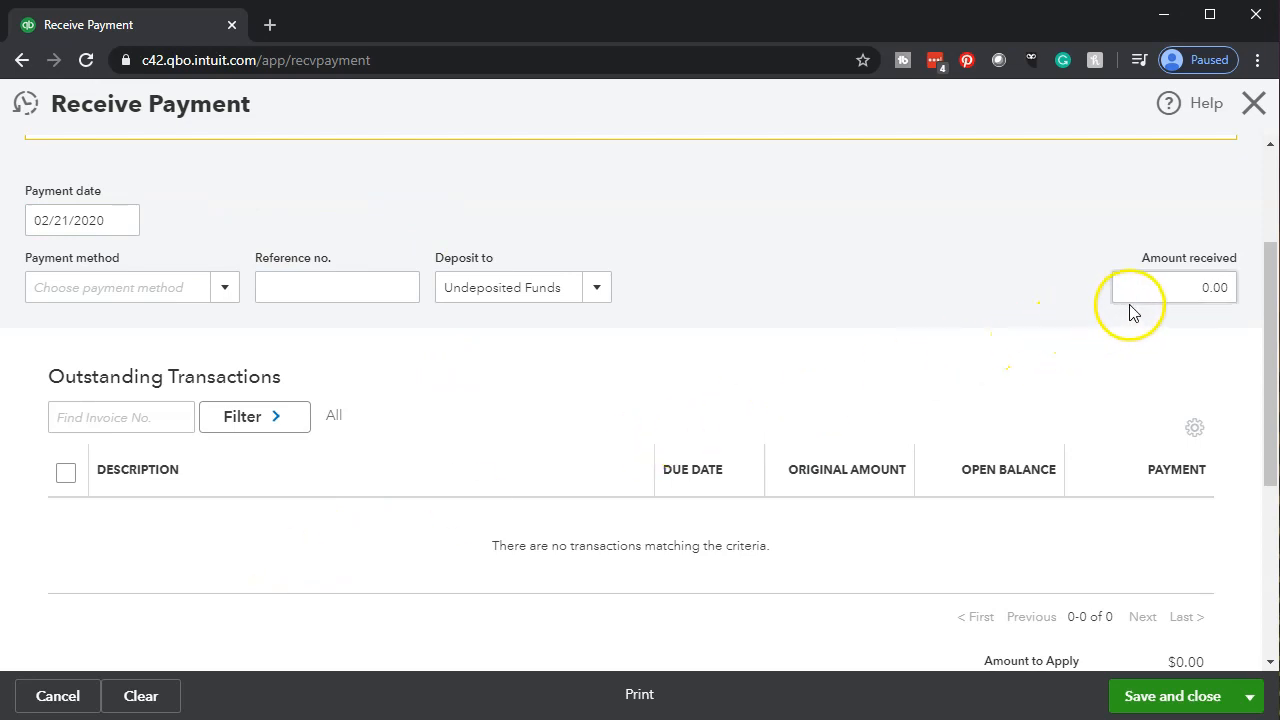
Enter 300.00 as the amount received and save the payment as a customer credit without selecting an invoice.
left_click(1212, 287)
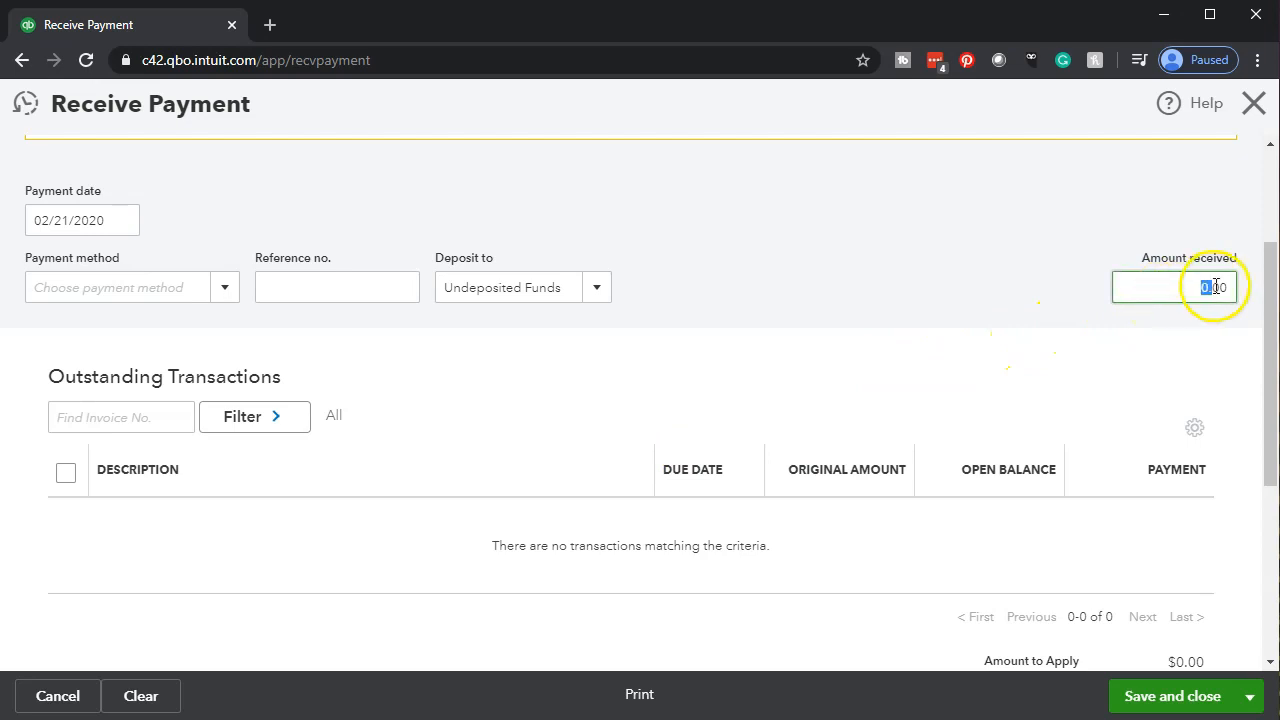
type("300")
left_click(759, 372)
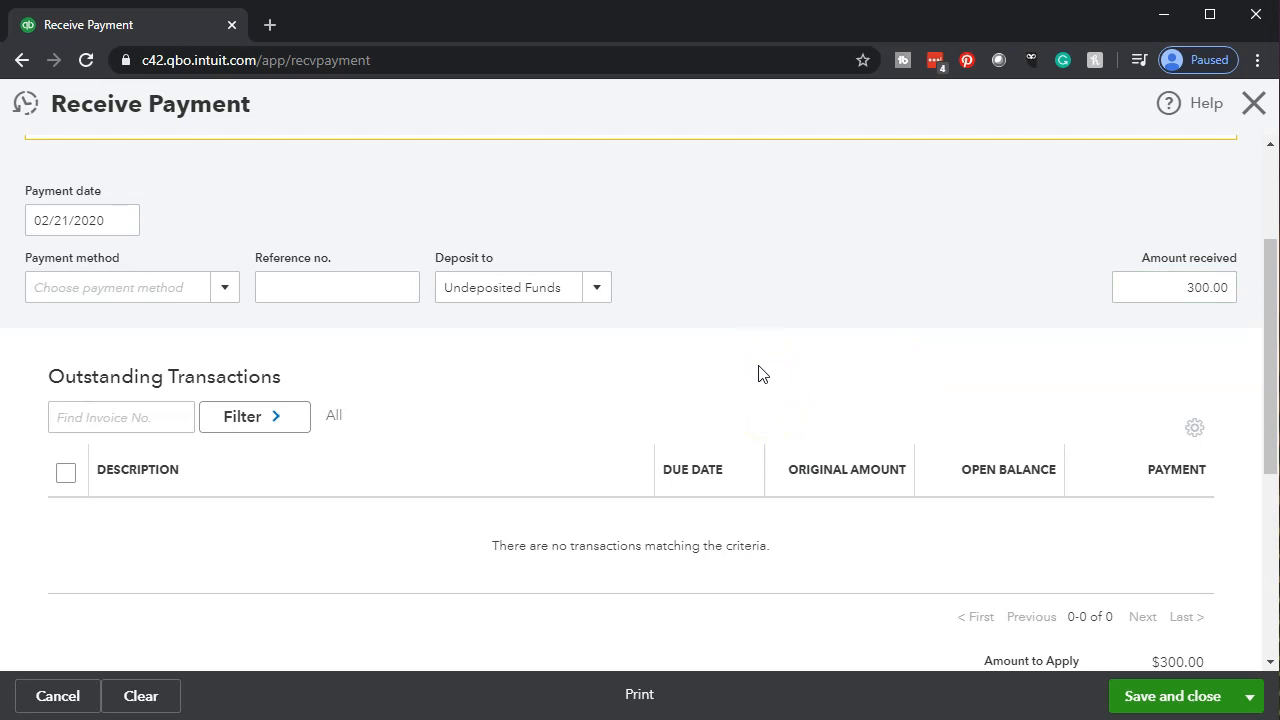
left_click(1142, 702)
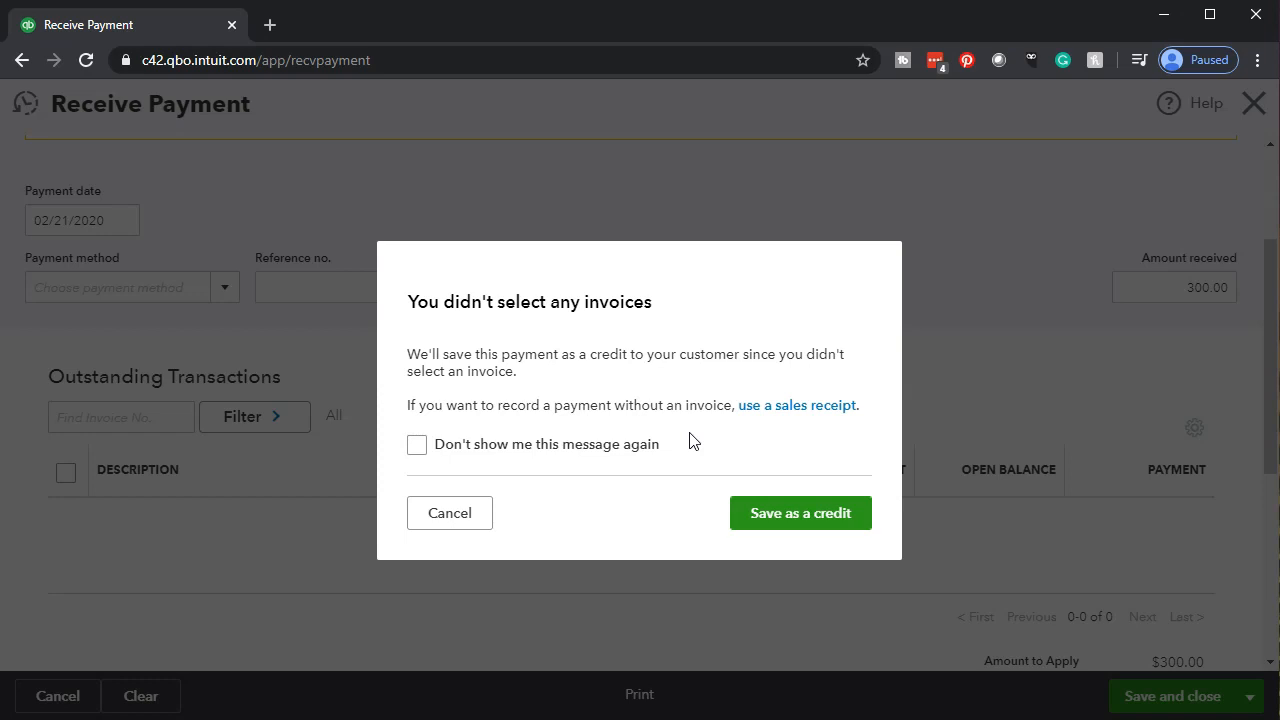
left_click(763, 512)
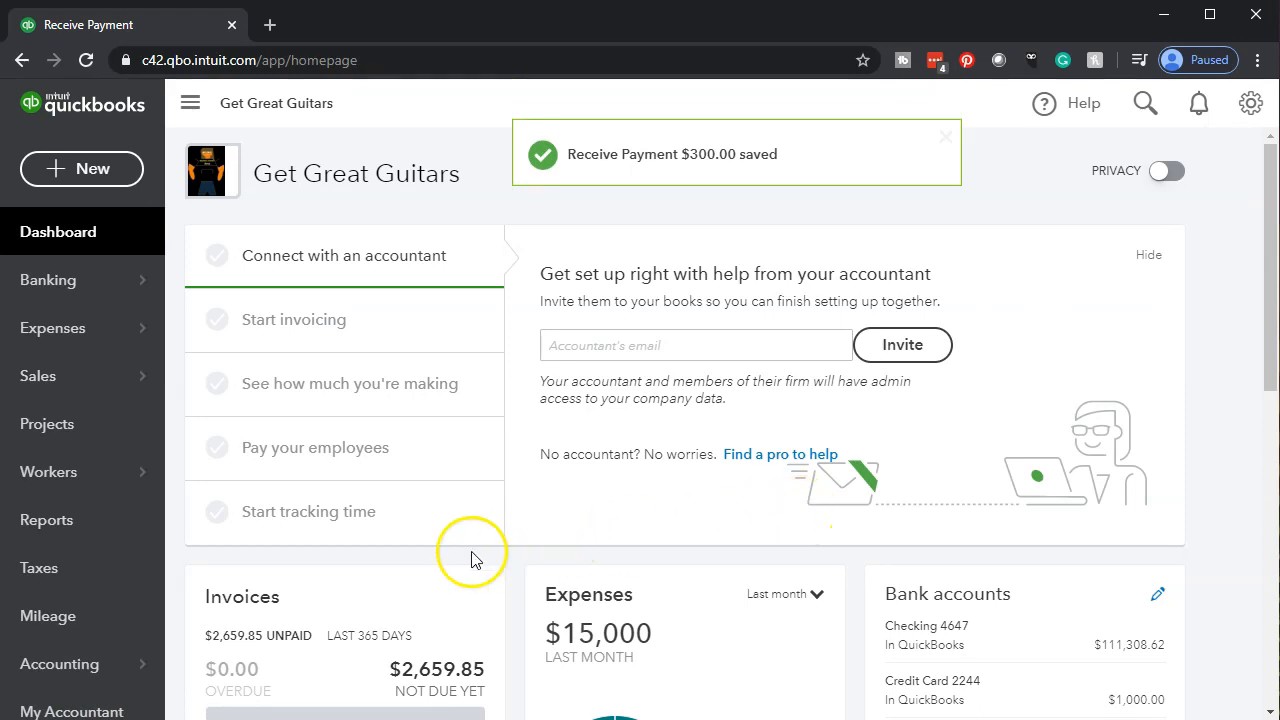
Find the standard Trial Balance report among the reports and open it.
left_click(58, 530)
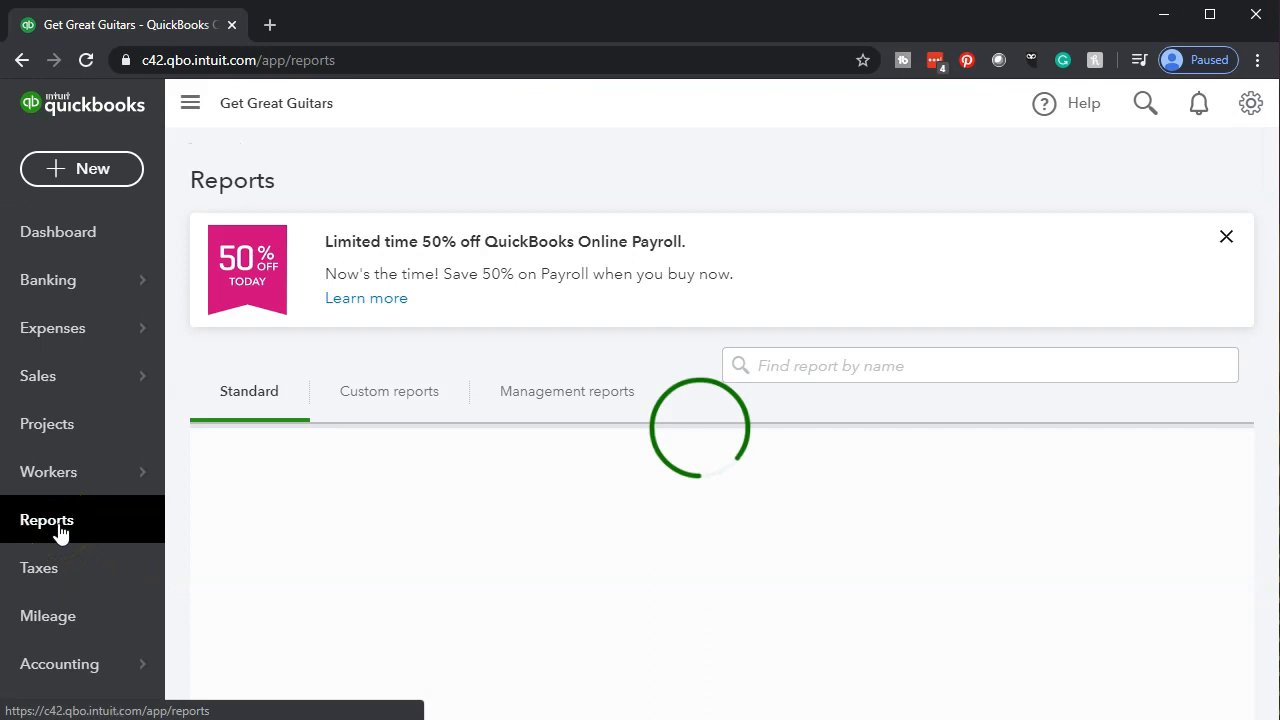
left_click(872, 368)
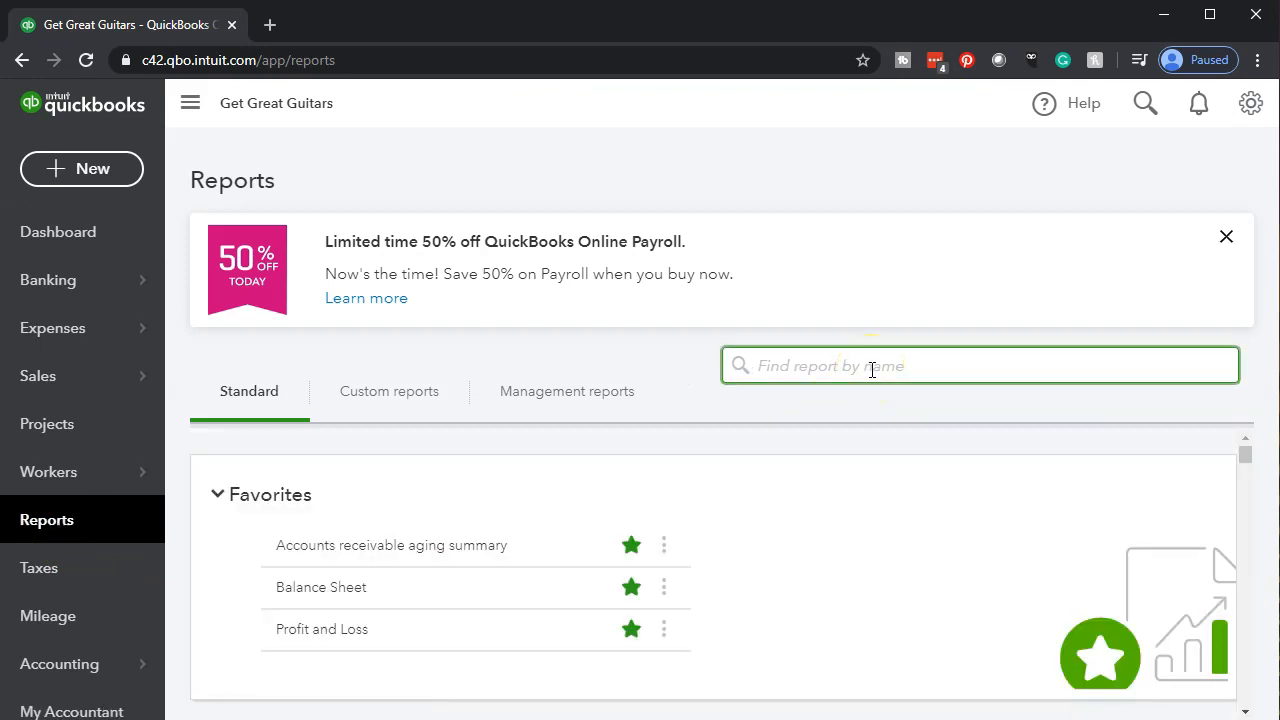
type("tri")
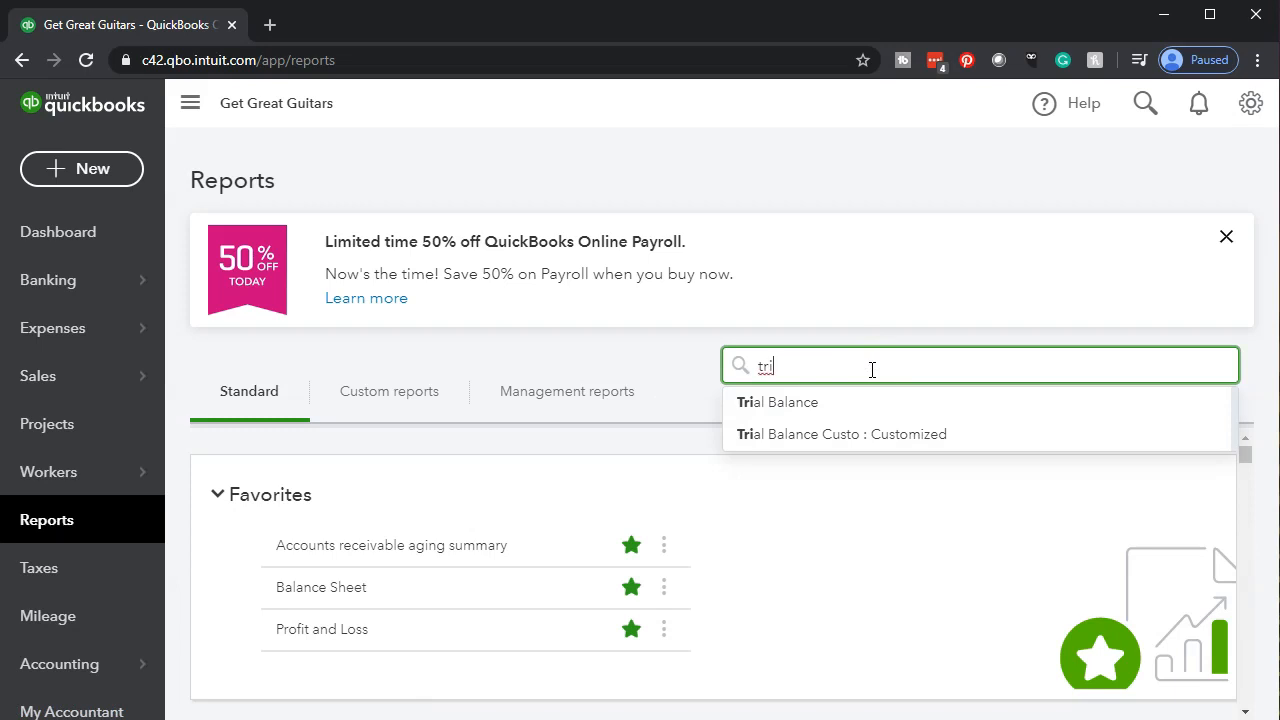
left_click(821, 406)
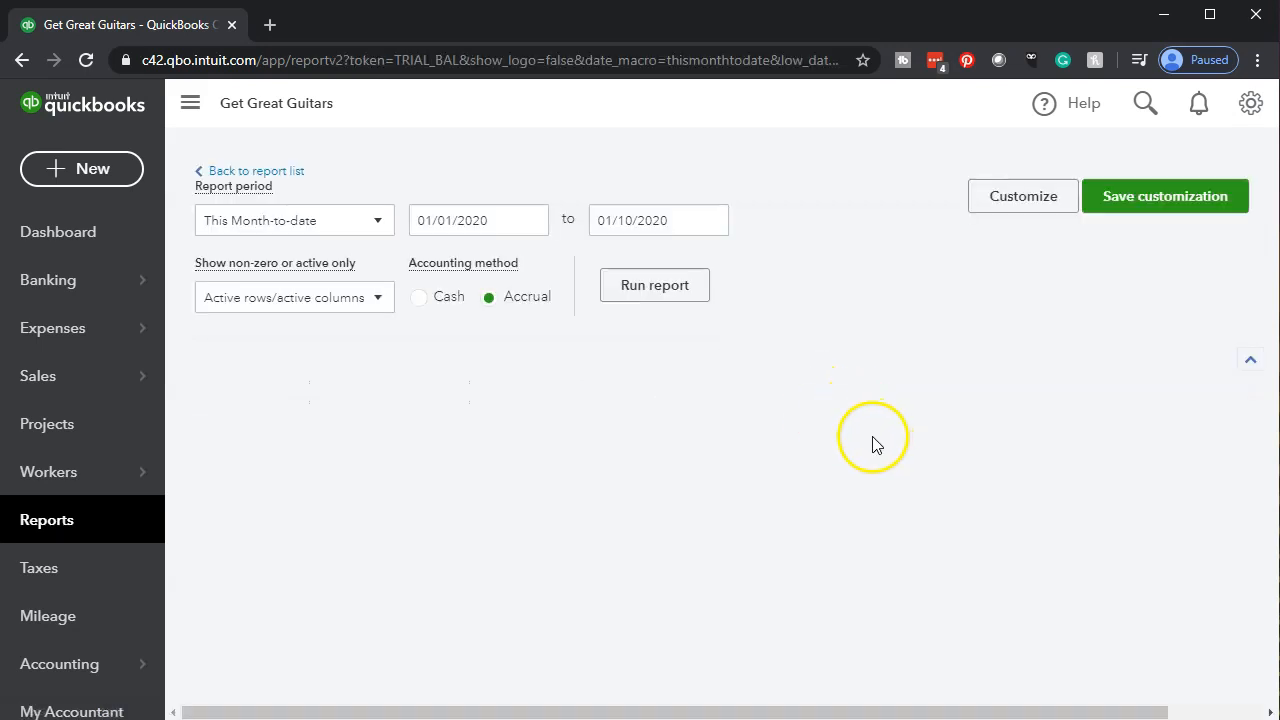
Run the Trial Balance for the period 01/01/2020 to 12/31/2020.
left_click(480, 260)
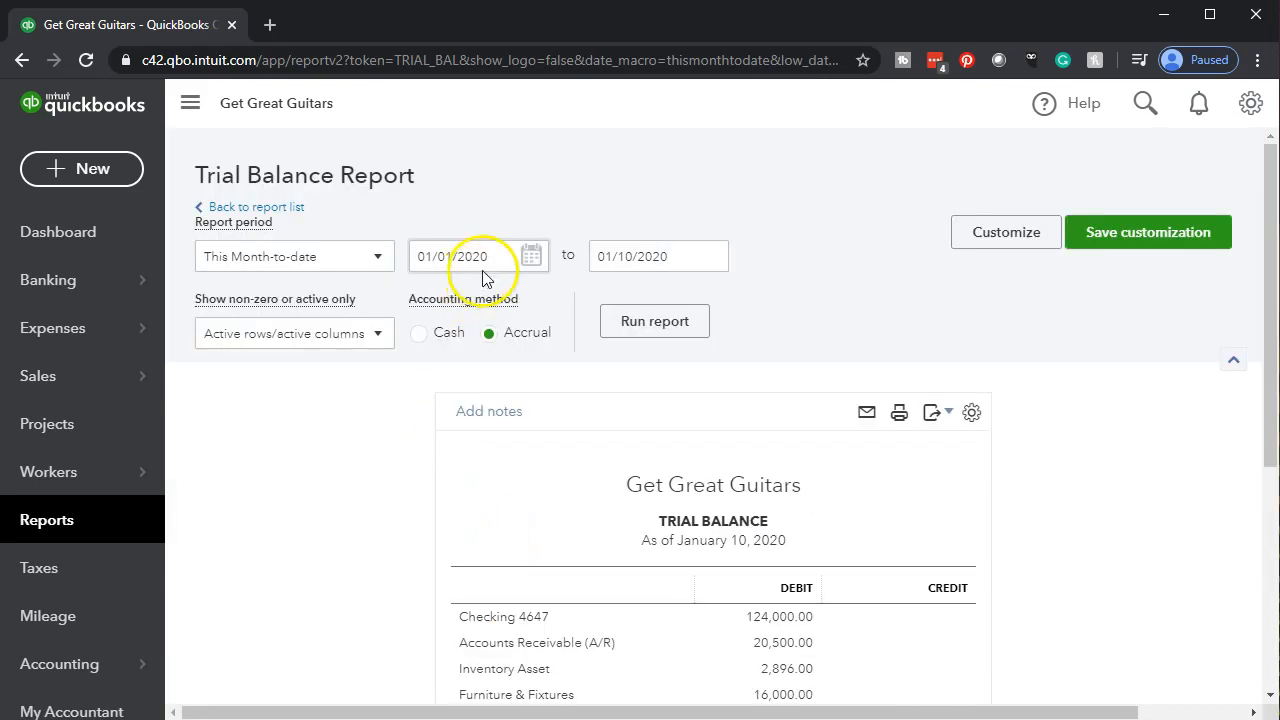
left_click_drag(508, 257, 285, 237)
type("01/01/2020")
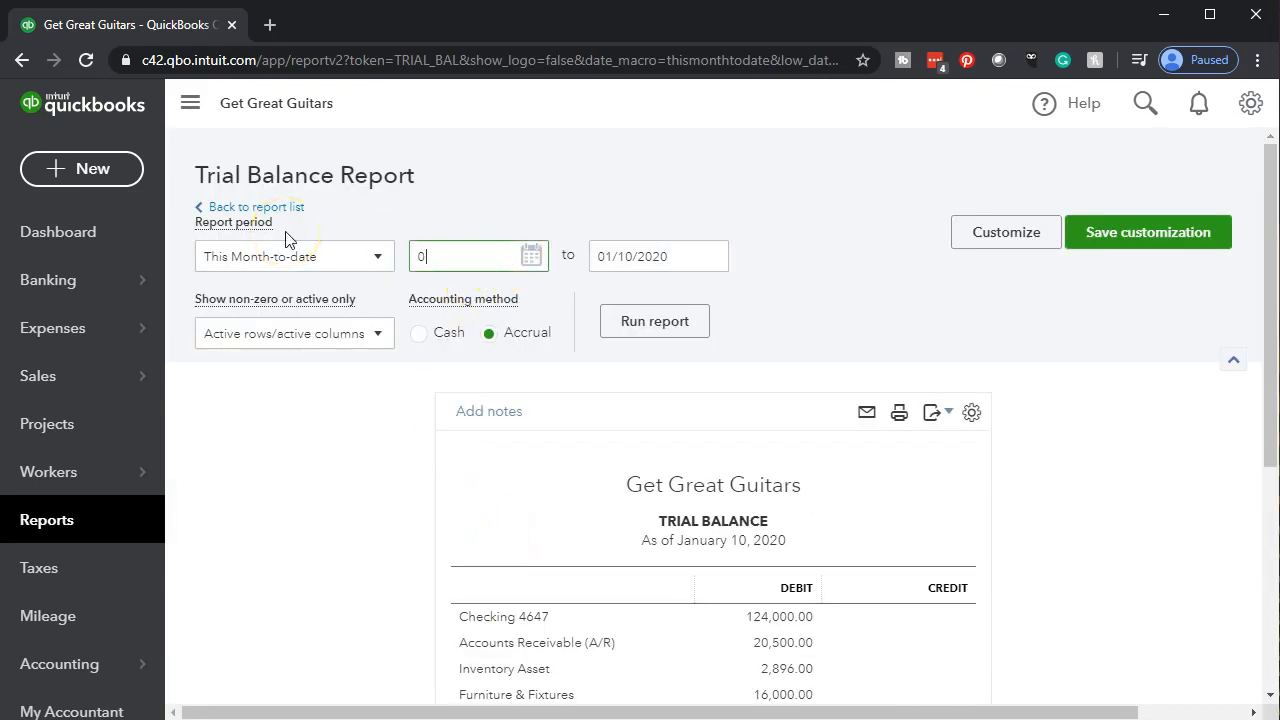
key("Tab")
type("12/31/2020")
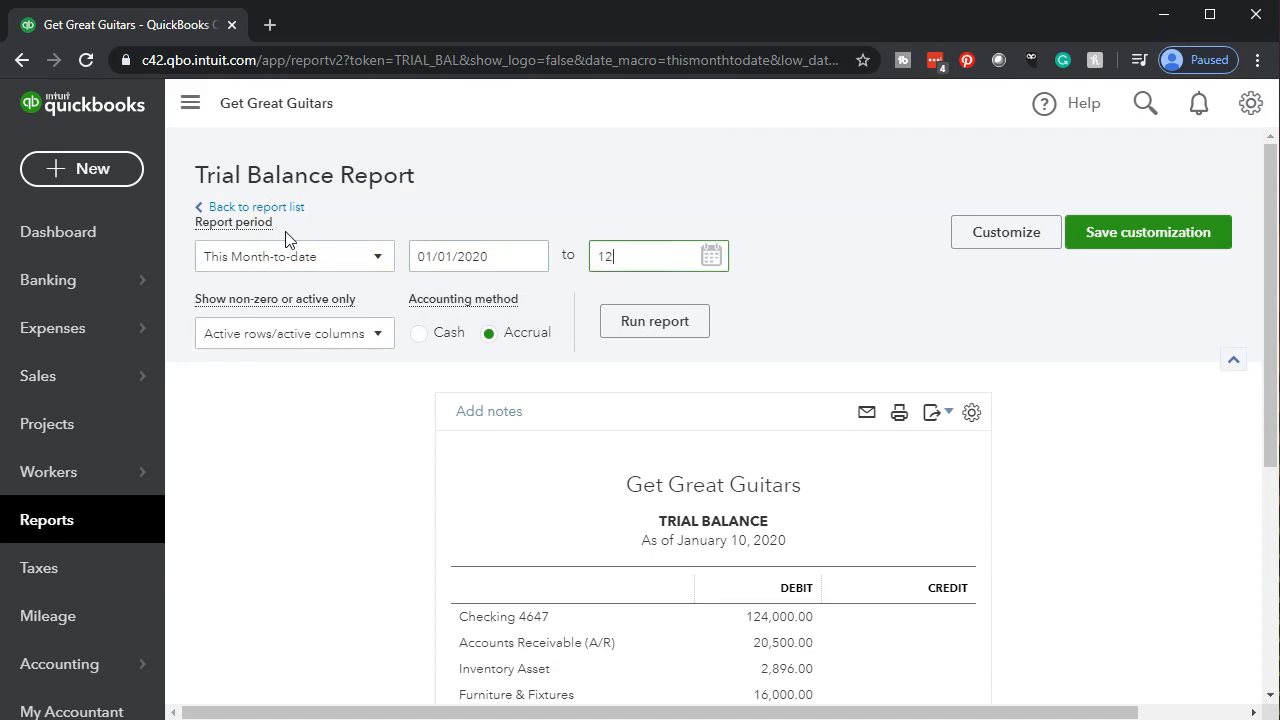
key("Tab")
left_click(634, 320)
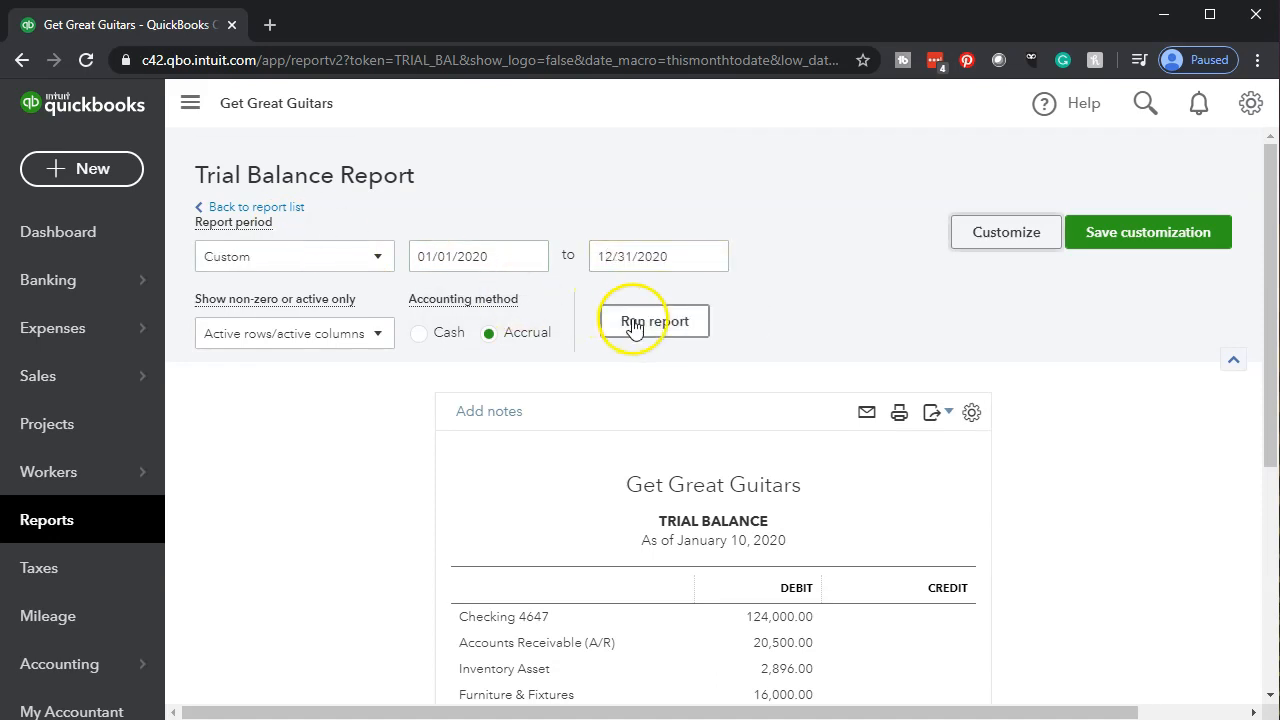
scroll(646, 332, "down", 3)
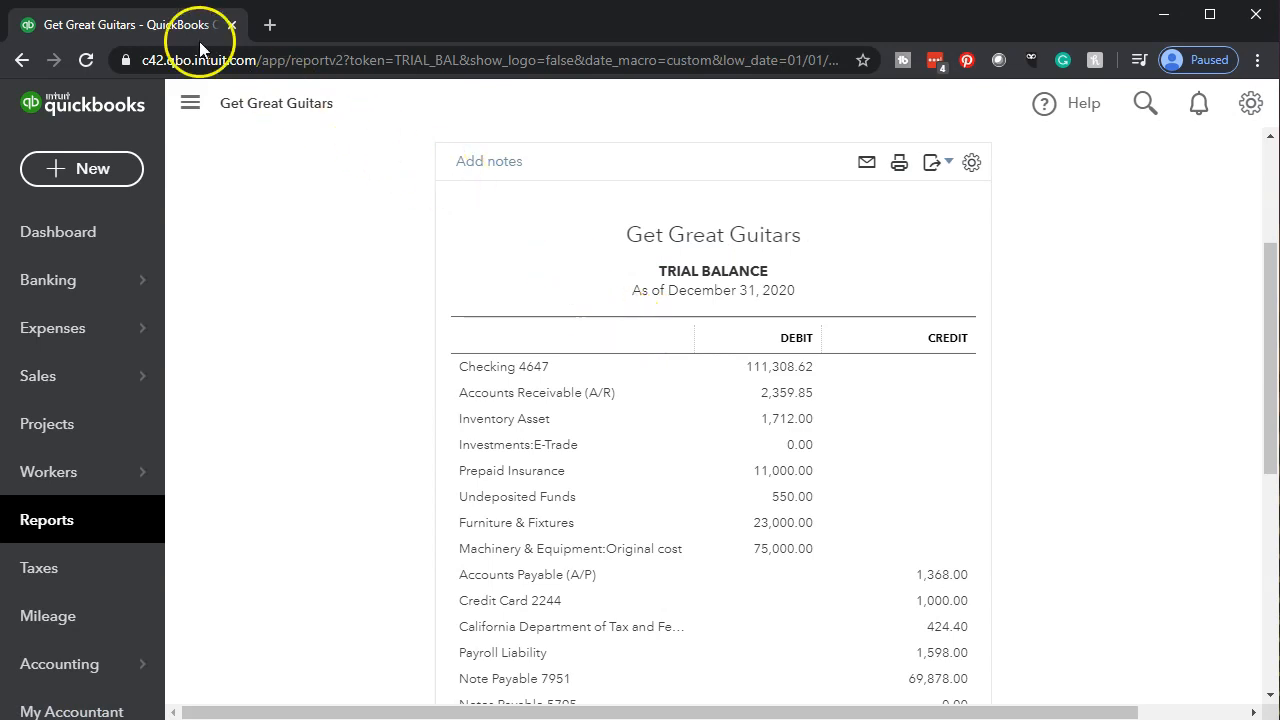
Duplicate the browser tab holding the Trial Balance and return to the original tab.
right_click(170, 24)
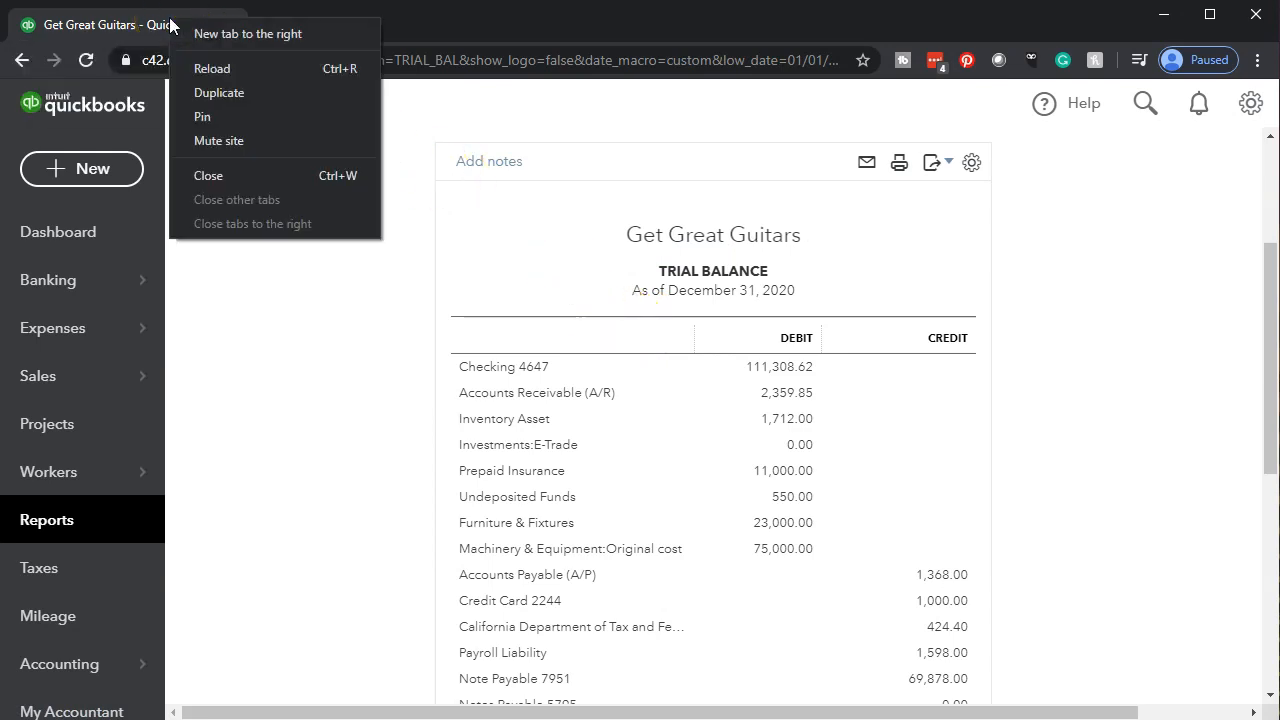
left_click(221, 99)
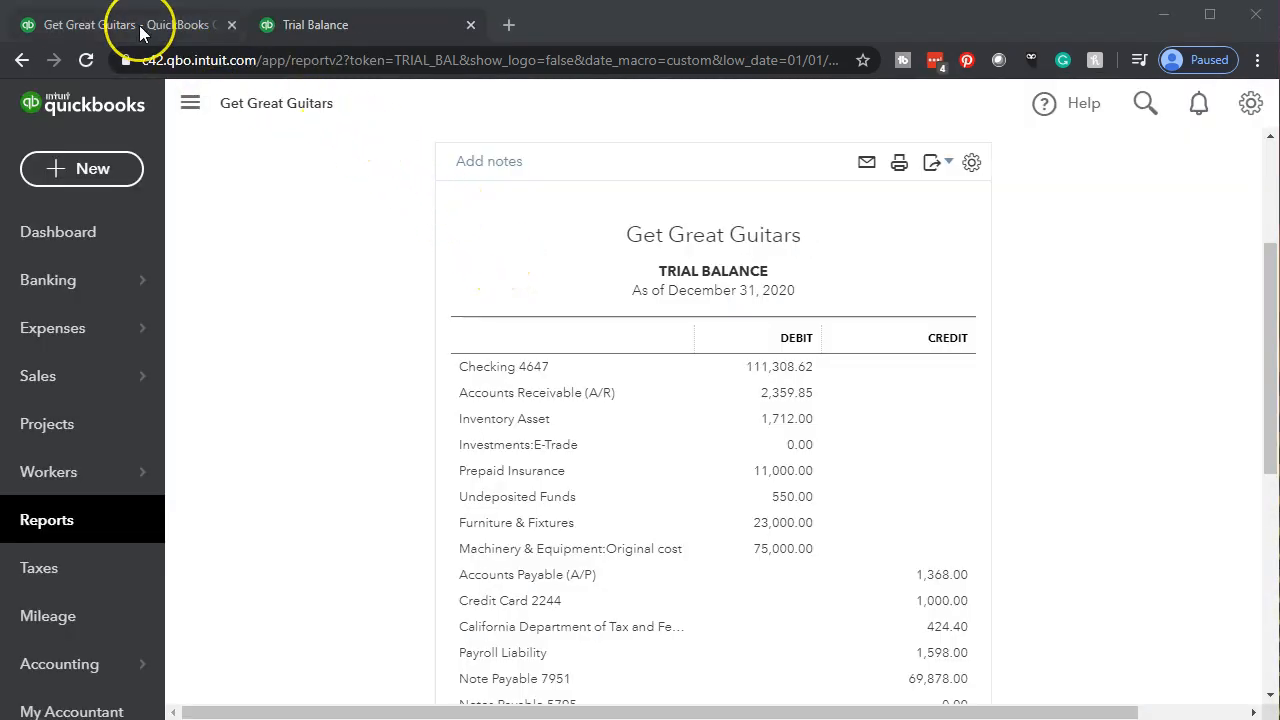
left_click(140, 30)
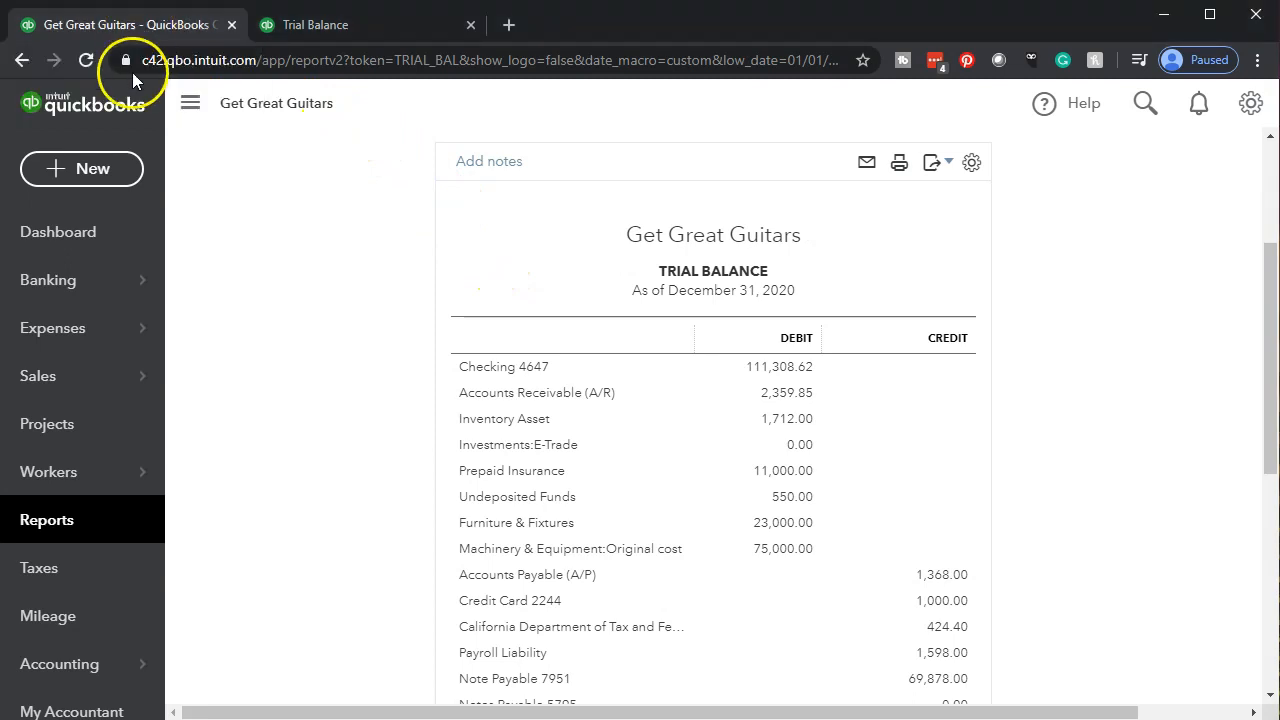
Open the Customer Balance Detail report from the report list in the original browser tab.
left_click(64, 520)
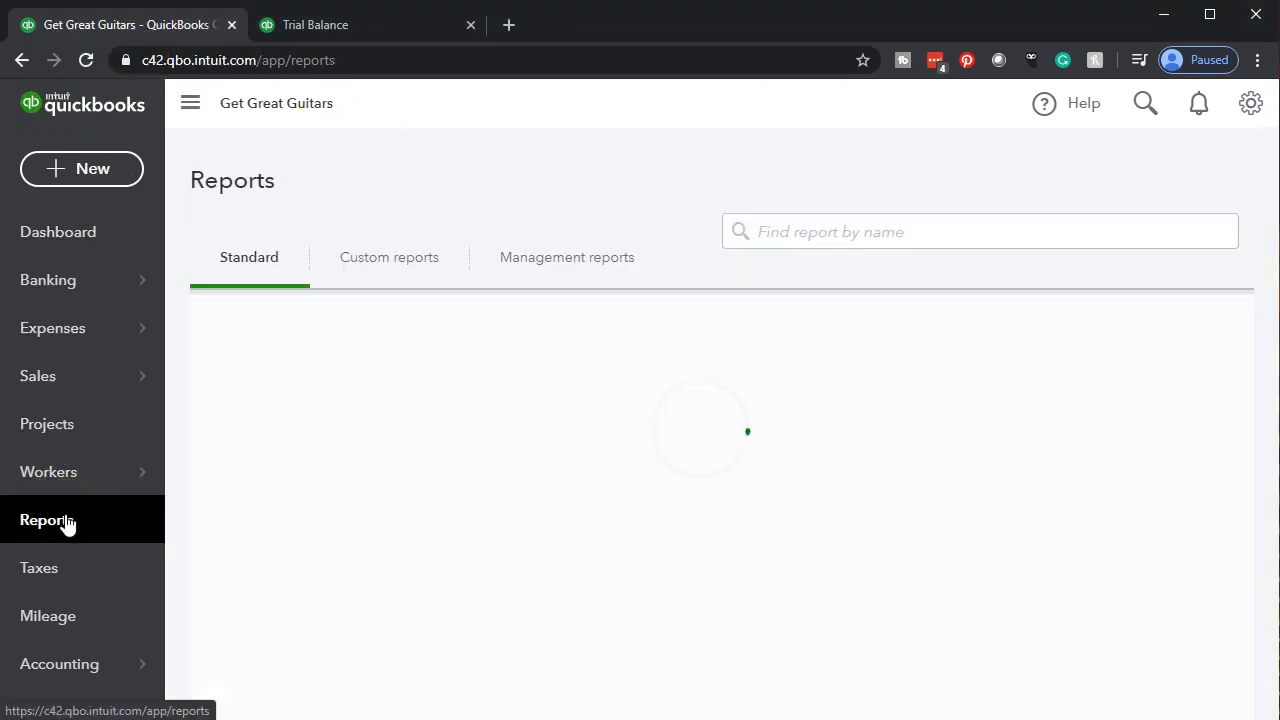
left_click(315, 431)
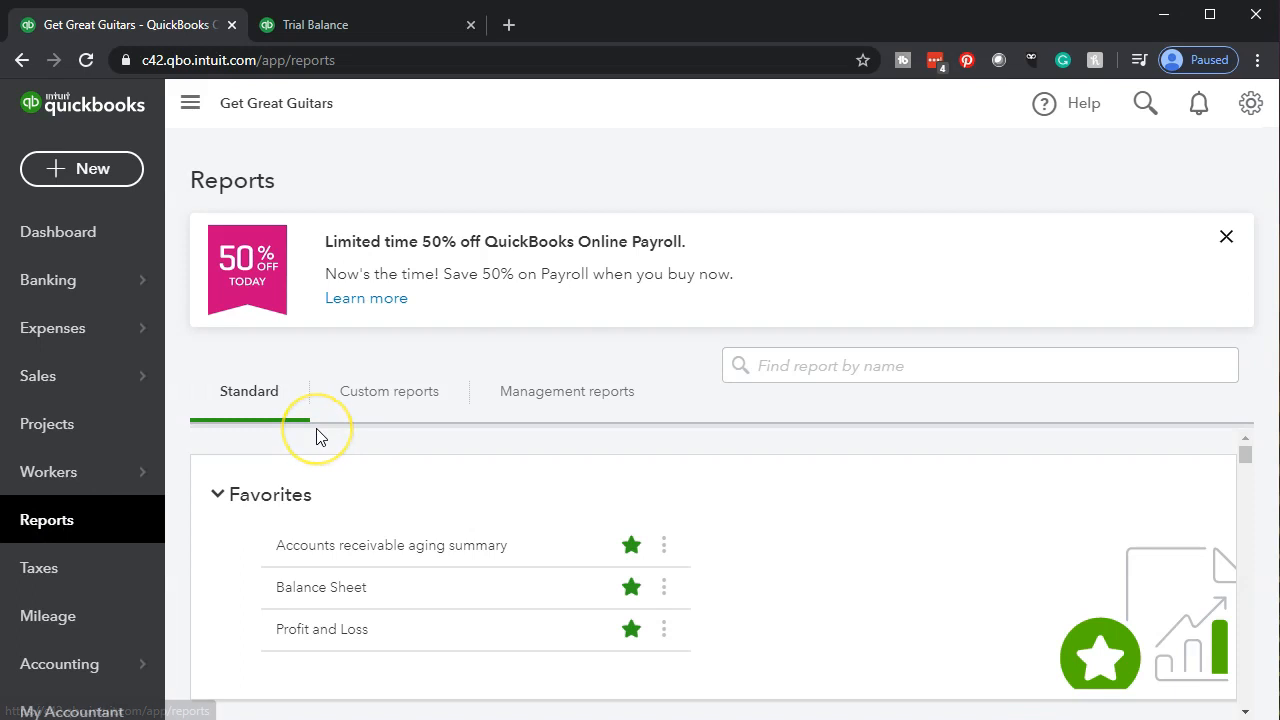
left_click(224, 524)
scroll(223, 530, "down", 1)
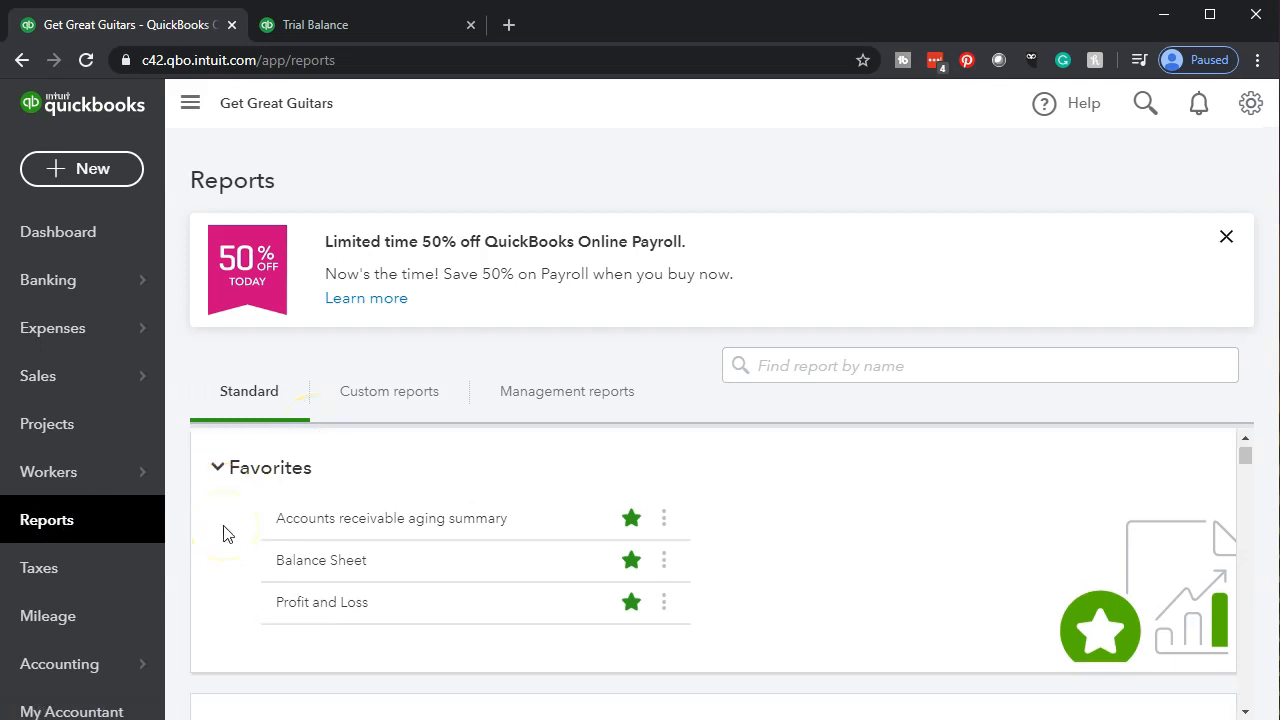
scroll(224, 534, "down", 4)
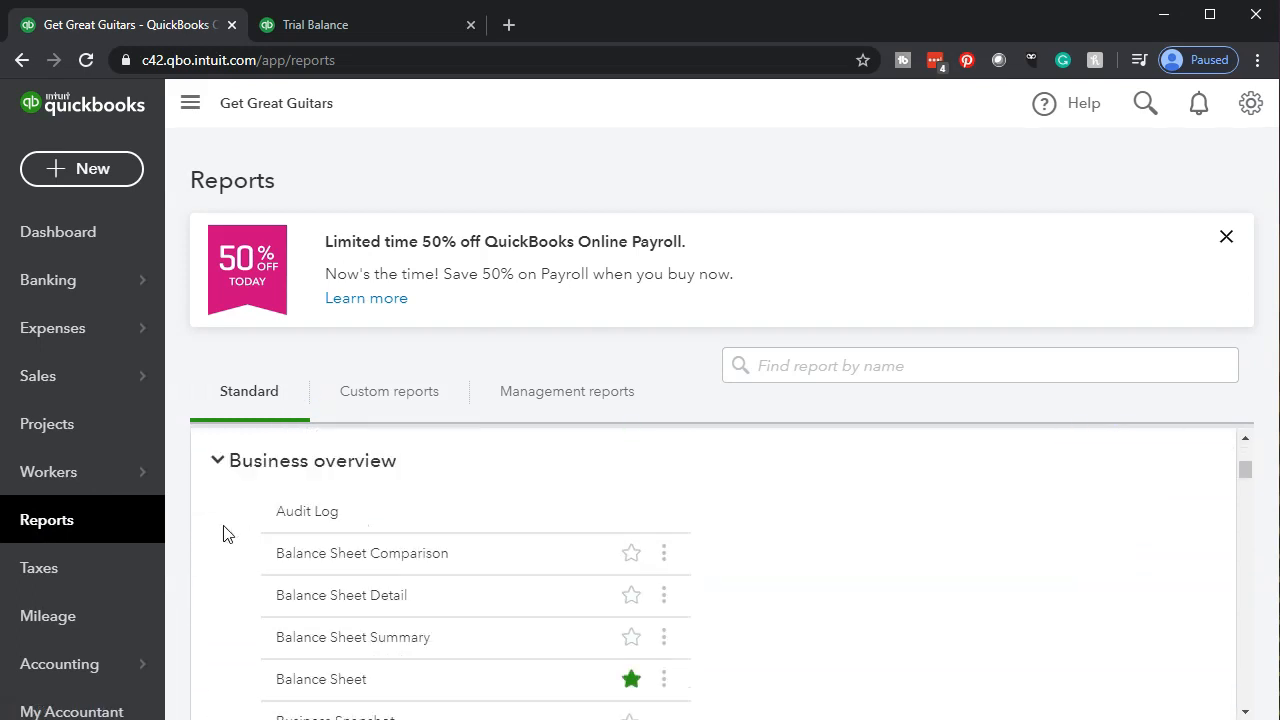
scroll(224, 534, "down", 5)
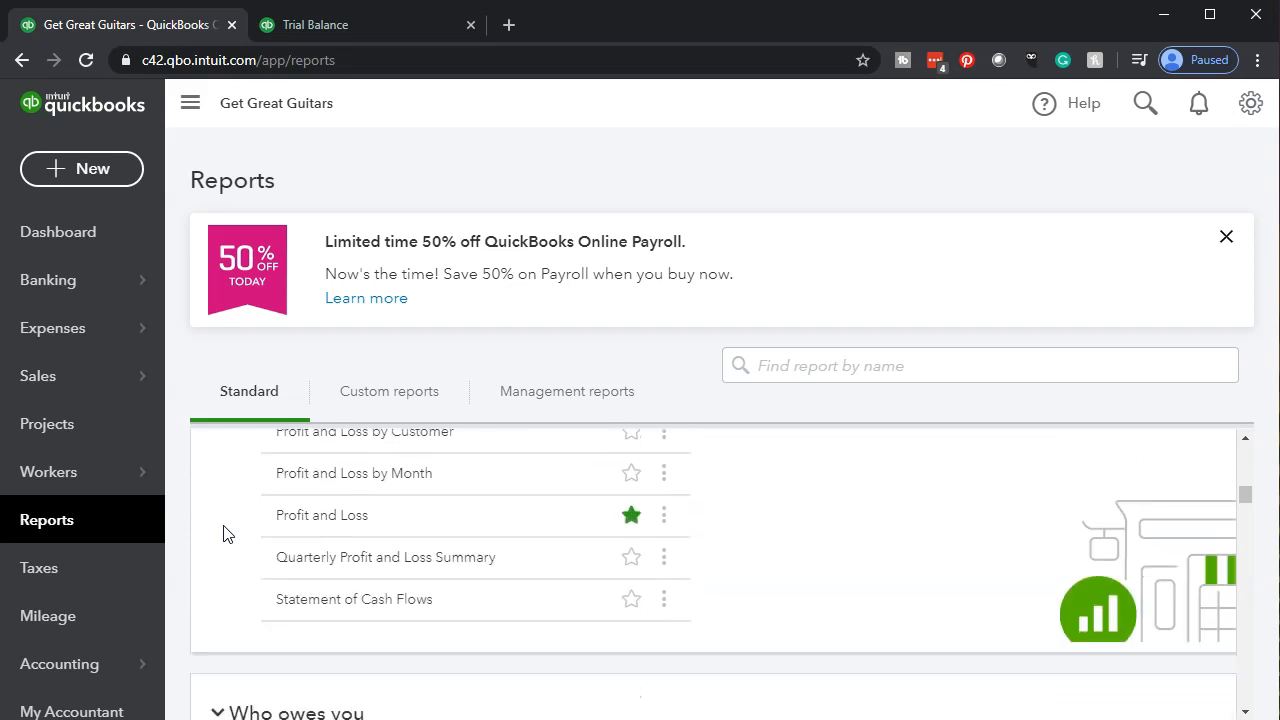
left_click(228, 553)
scroll(228, 556, "down", 1)
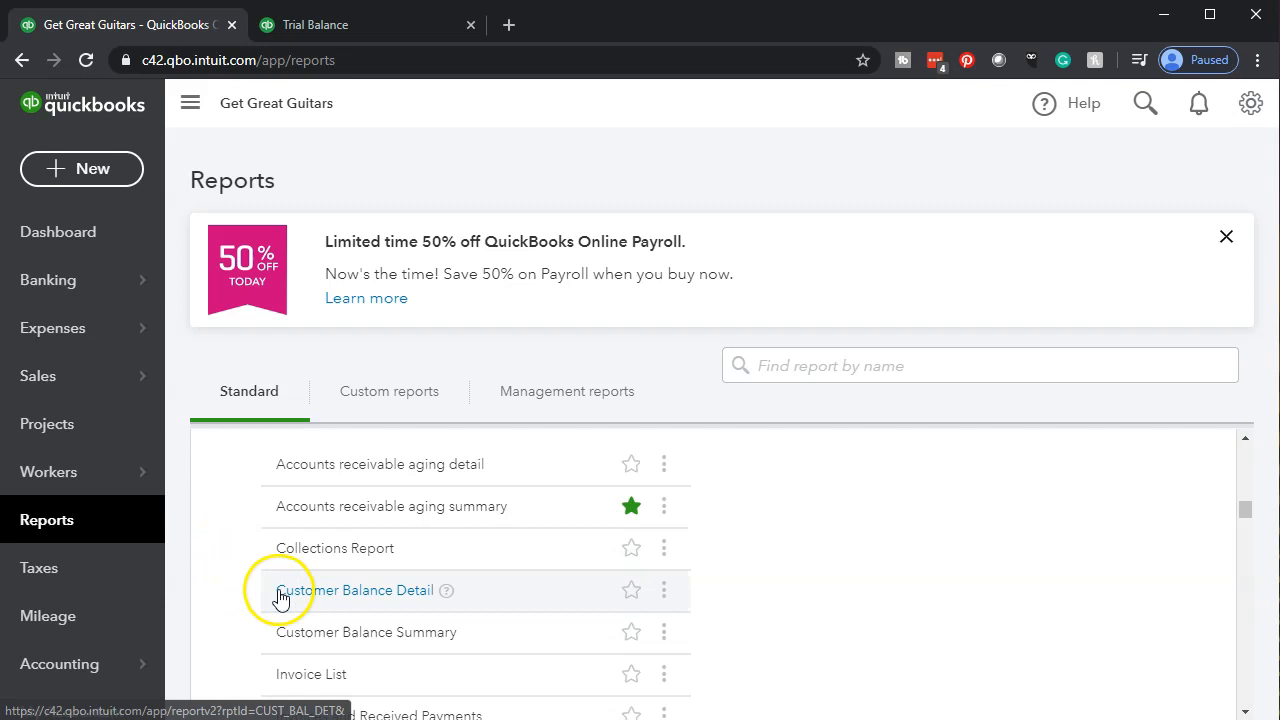
left_click(362, 596)
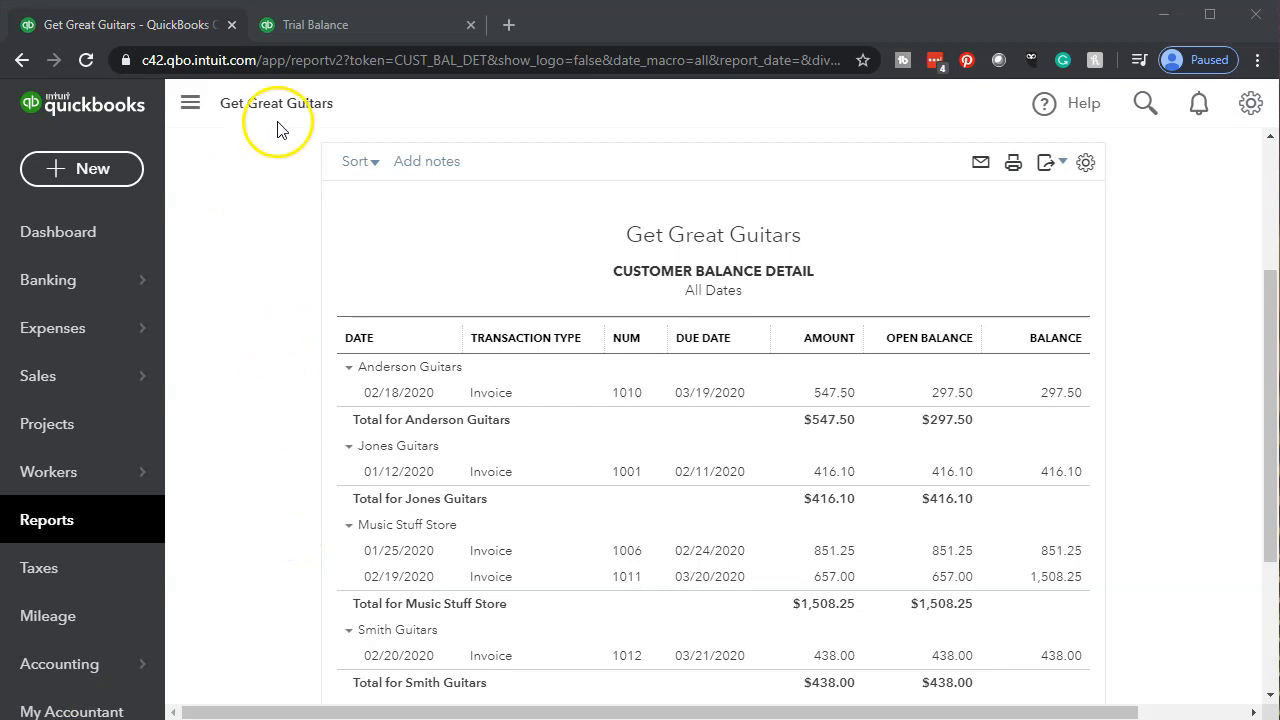
Return to the Trial Balance in the duplicated tab, collapse the navigation sidebar and enlarge the page for reading.
left_click(336, 26)
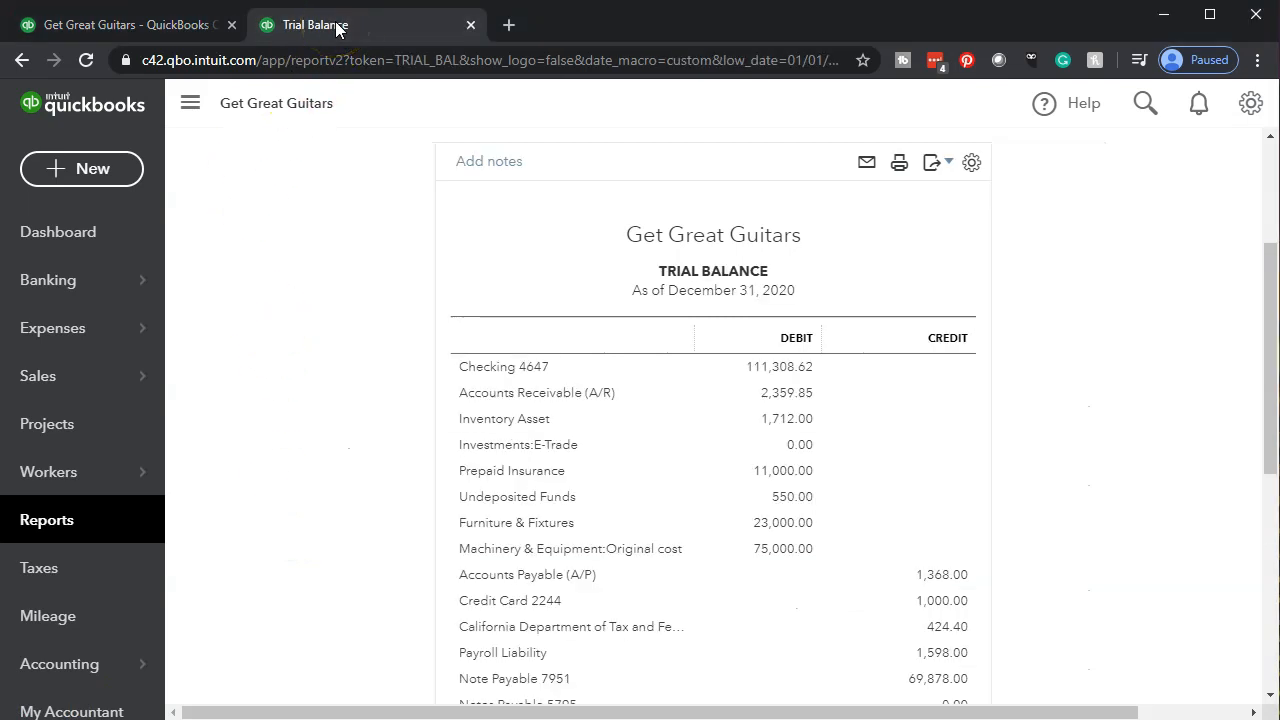
left_click(190, 100)
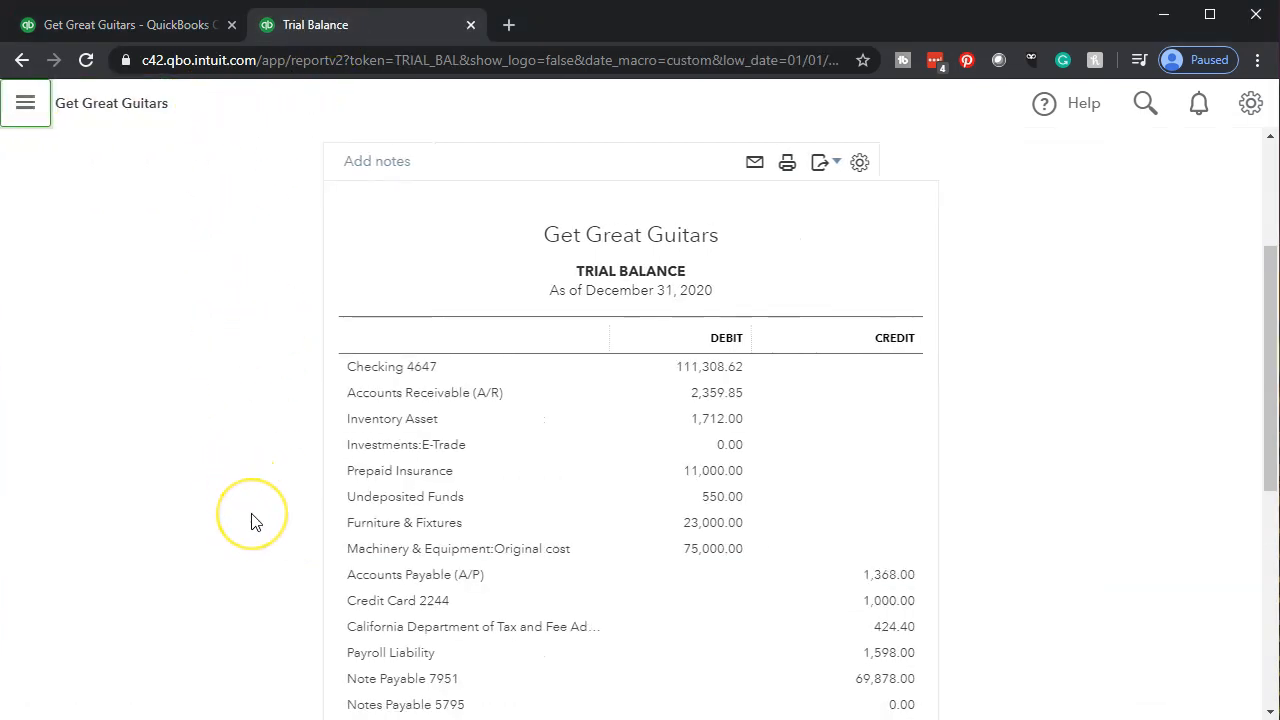
key("ctrl+plus")
key("ctrl+plus")
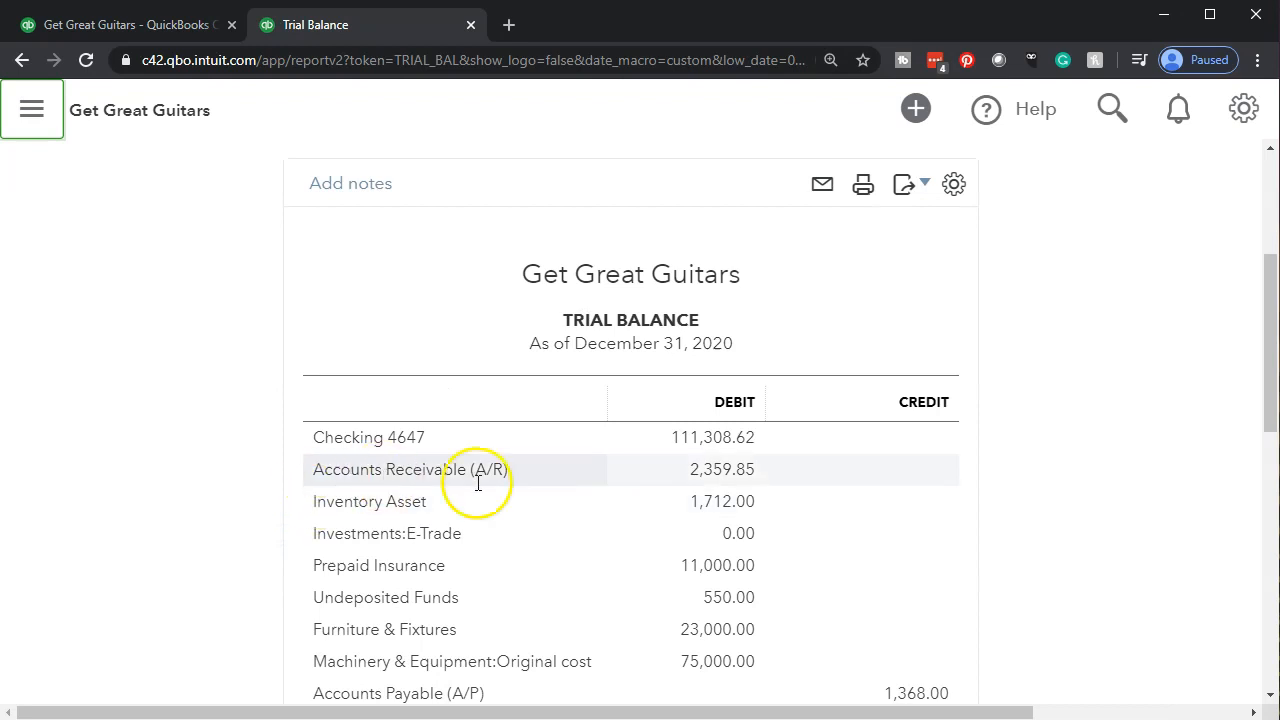
Open the transaction detail behind the Accounts Receivable balance and examine the amount and running balance of the String Music payment.
left_click(719, 470)
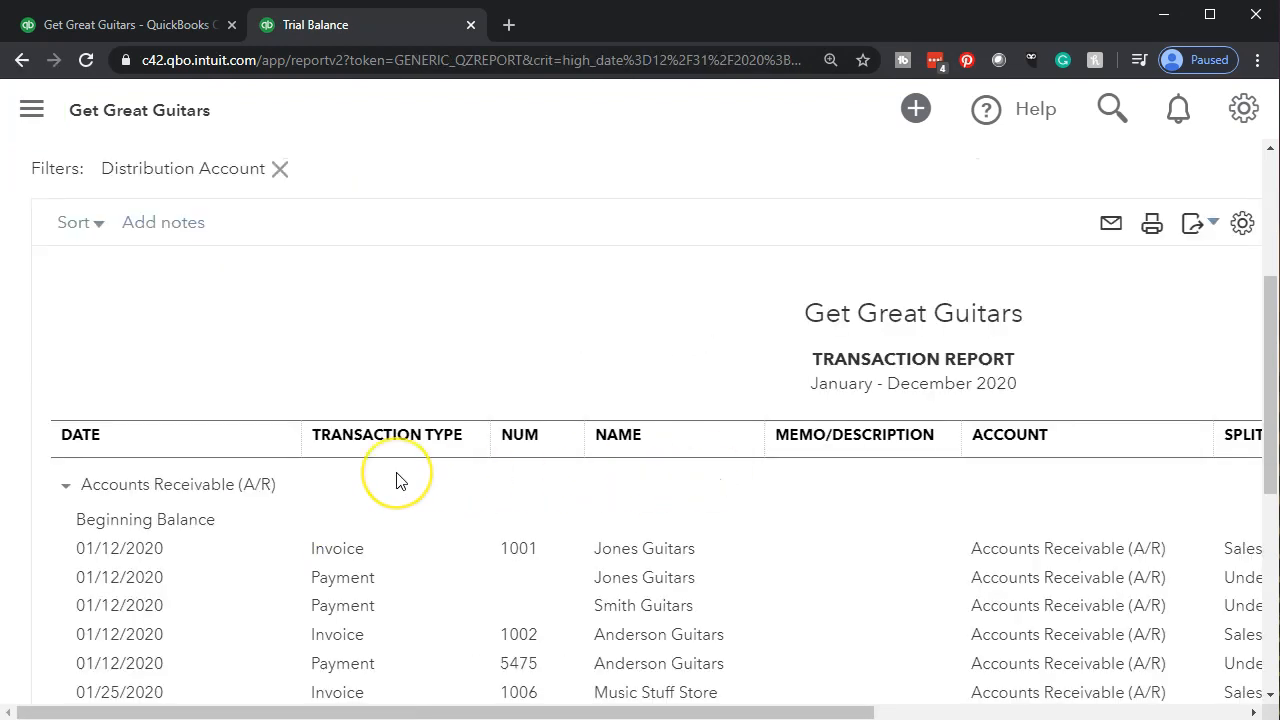
scroll(236, 507, "down", 2)
scroll(236, 507, "down", 3)
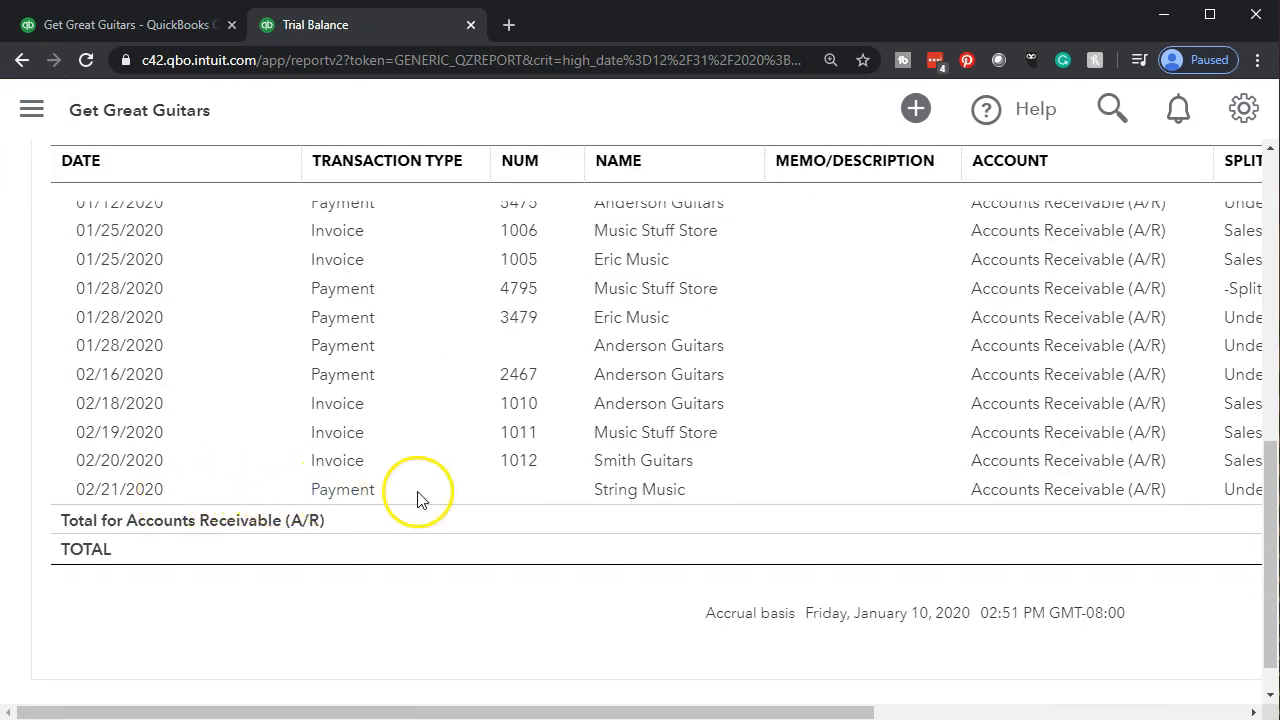
left_click_drag(613, 716, 957, 694)
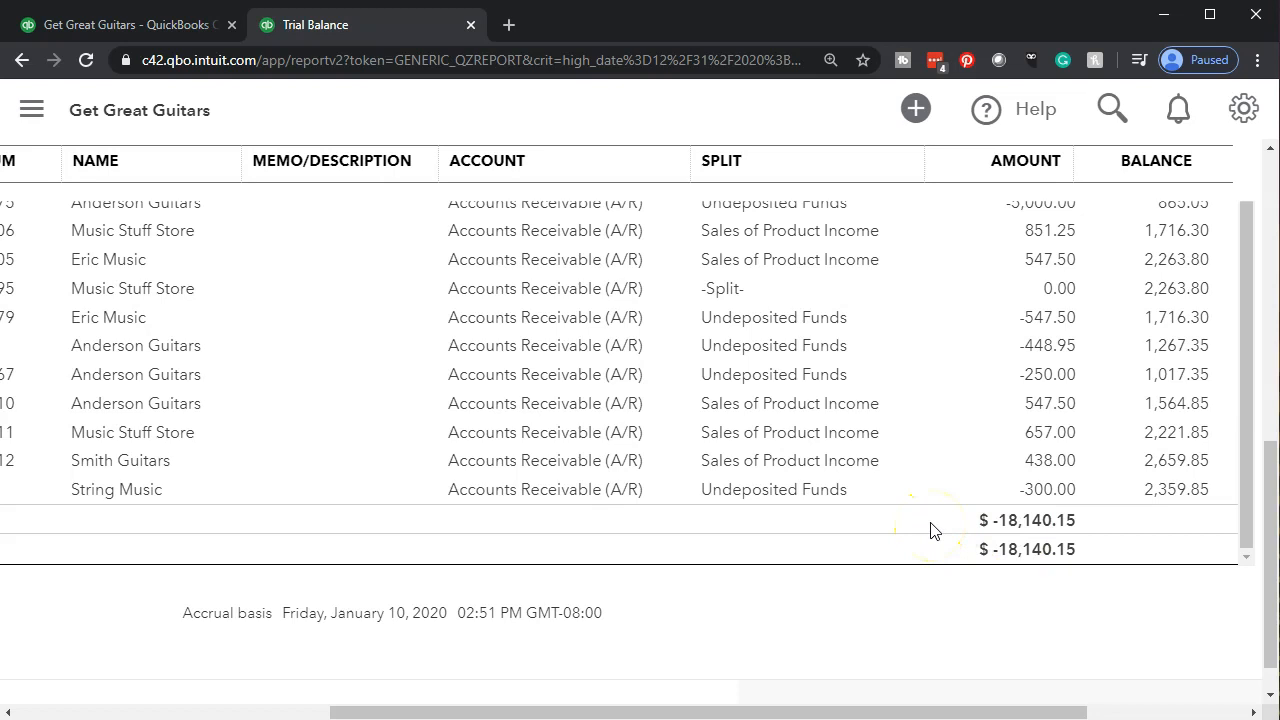
scroll(931, 531, "up", 1)
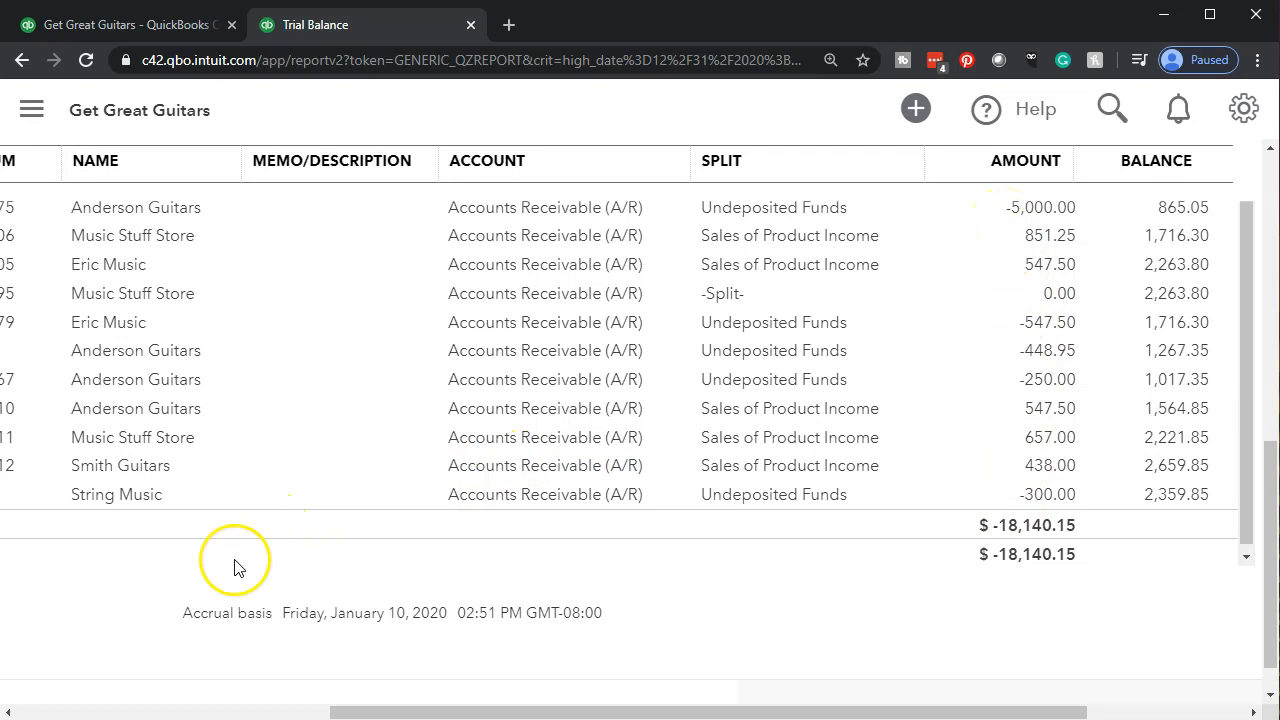
Return from the Accounts Receivable Transaction Report to the Trial Balance summary.
scroll(240, 565, "up", 5)
scroll(234, 566, "up", 3)
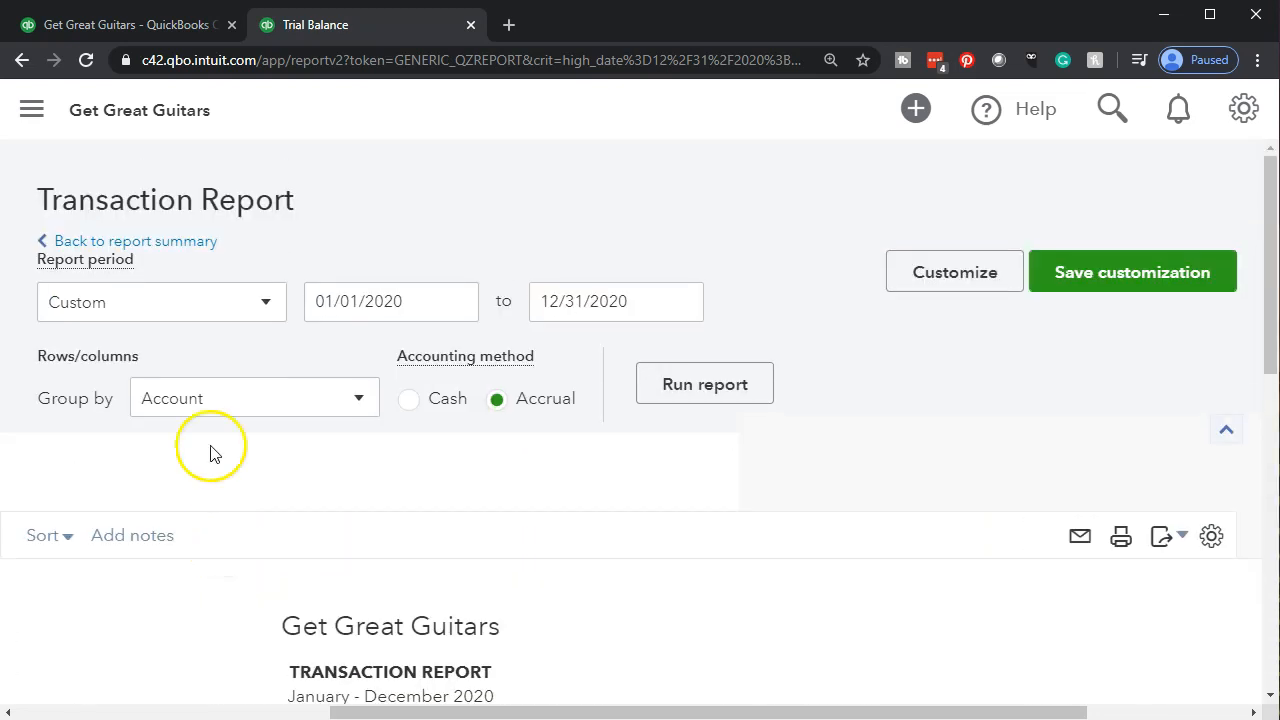
left_click(197, 256)
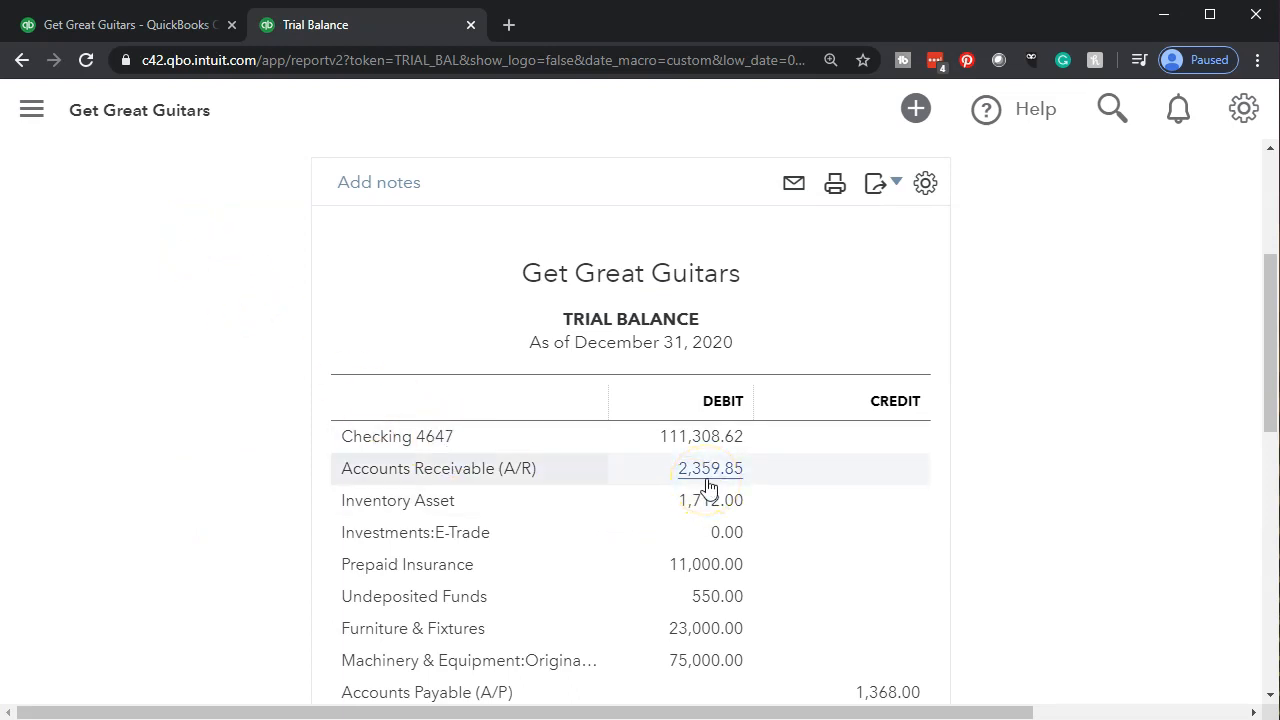
Switch to the tab with the Customer Balance Detail report, collapse the navigation sidebar and examine the String Music entry.
left_click(155, 32)
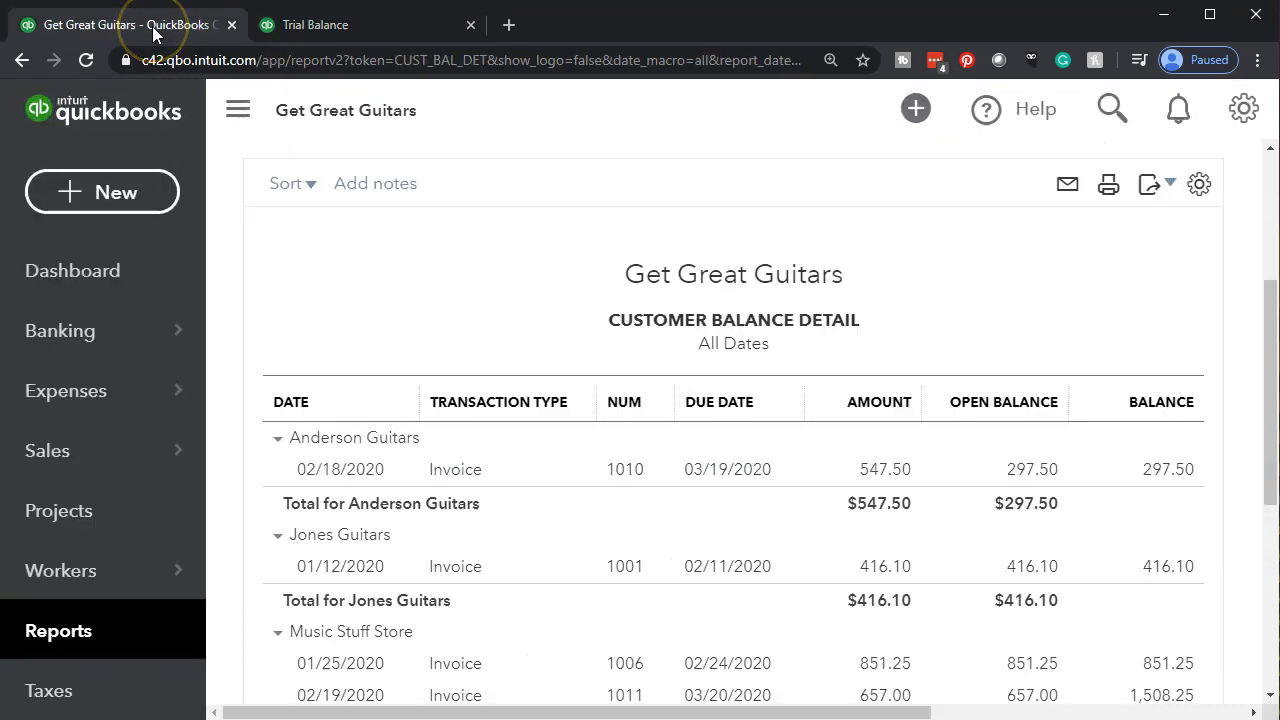
left_click(236, 108)
scroll(130, 469, "down", 4)
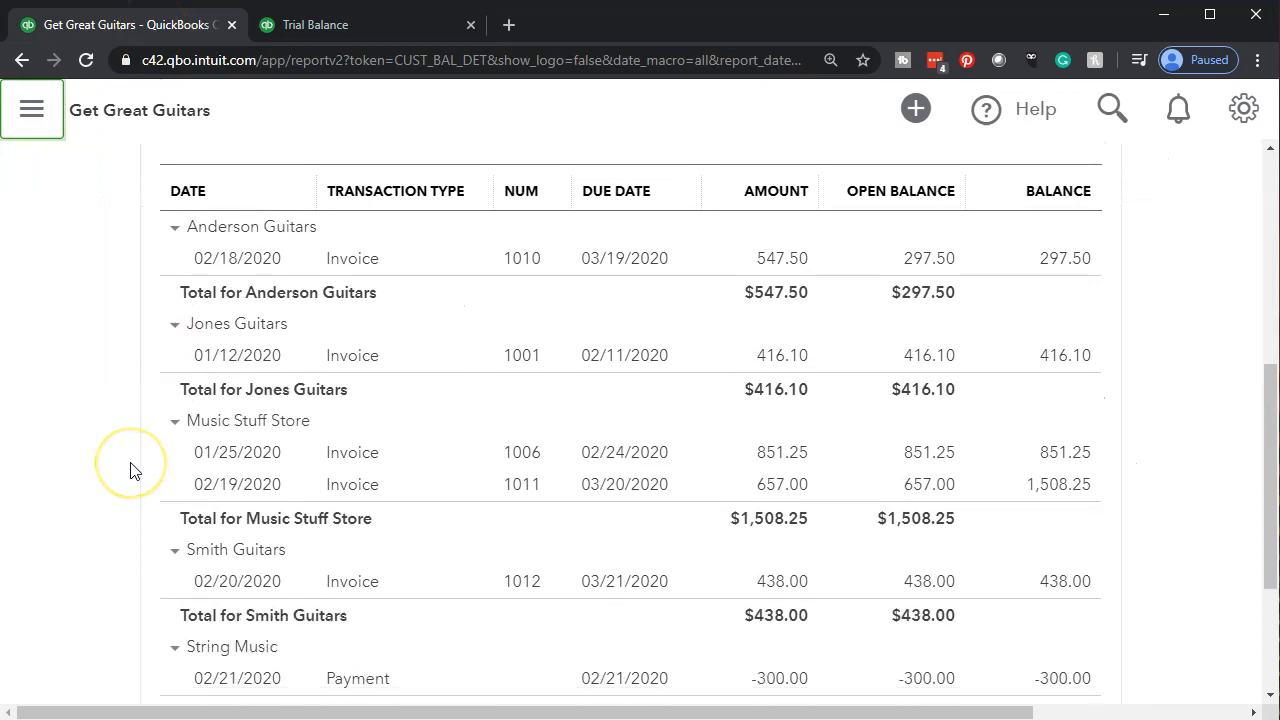